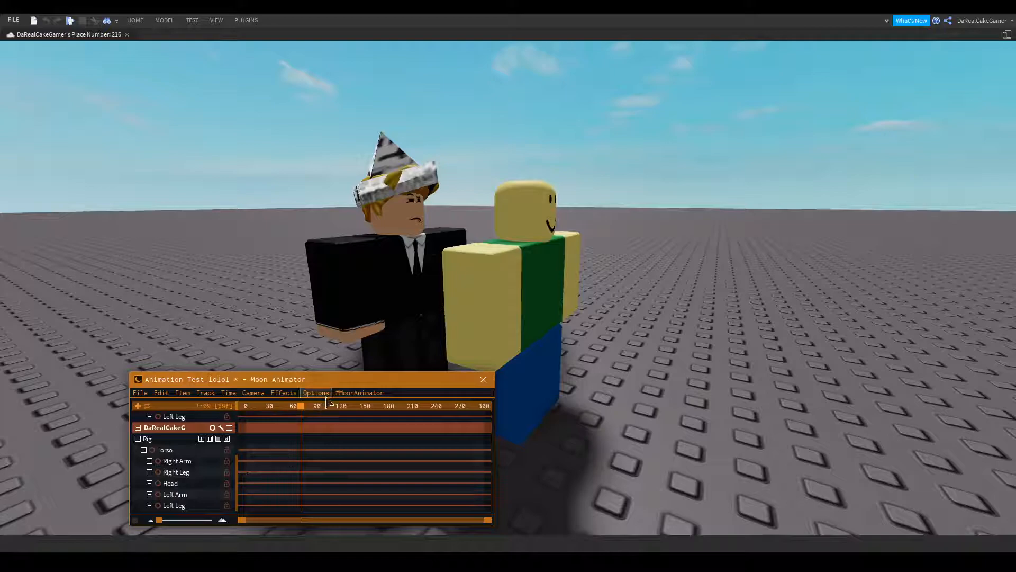
- Add keyframes at frame 0 for the torso, limbs and head of the suited character's rig
drag(301, 406, 271, 406)
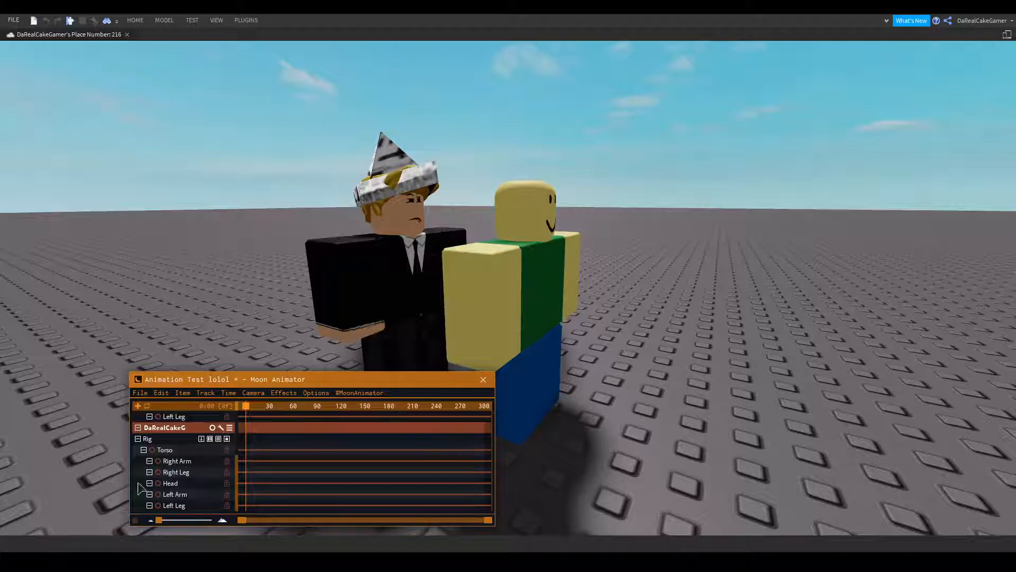
click(177, 506)
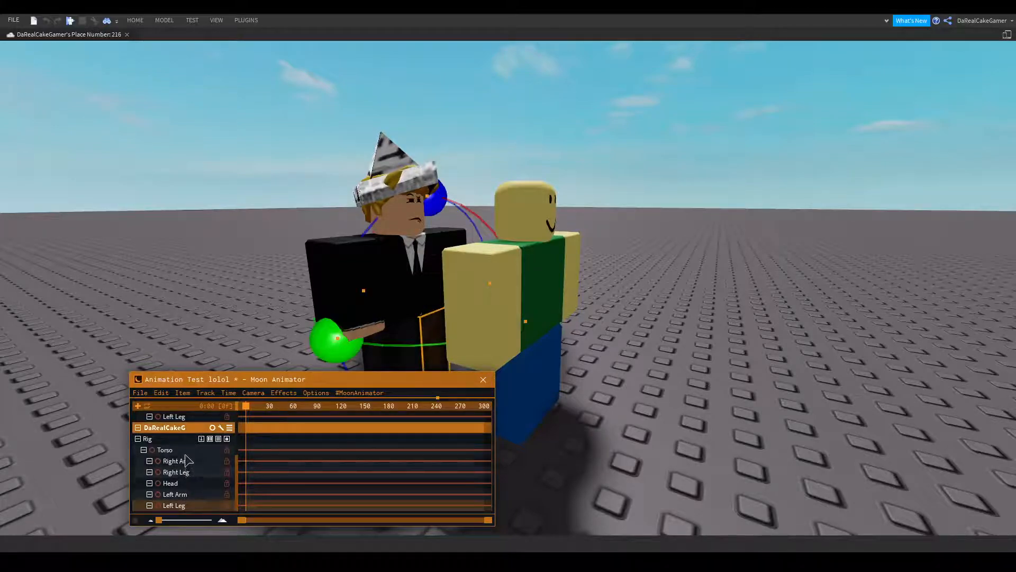
click(185, 453)
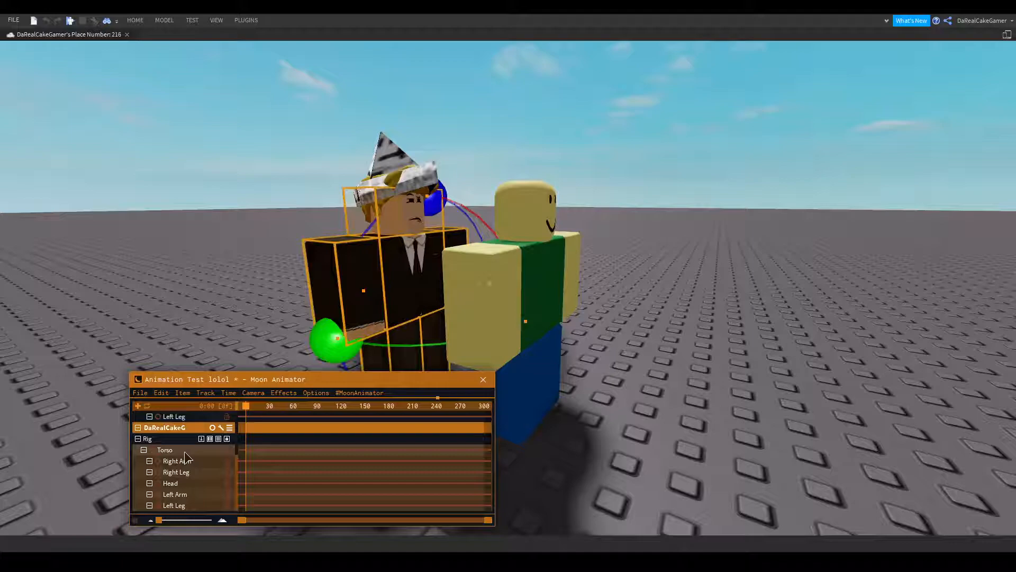
scroll(179, 456, up, 1)
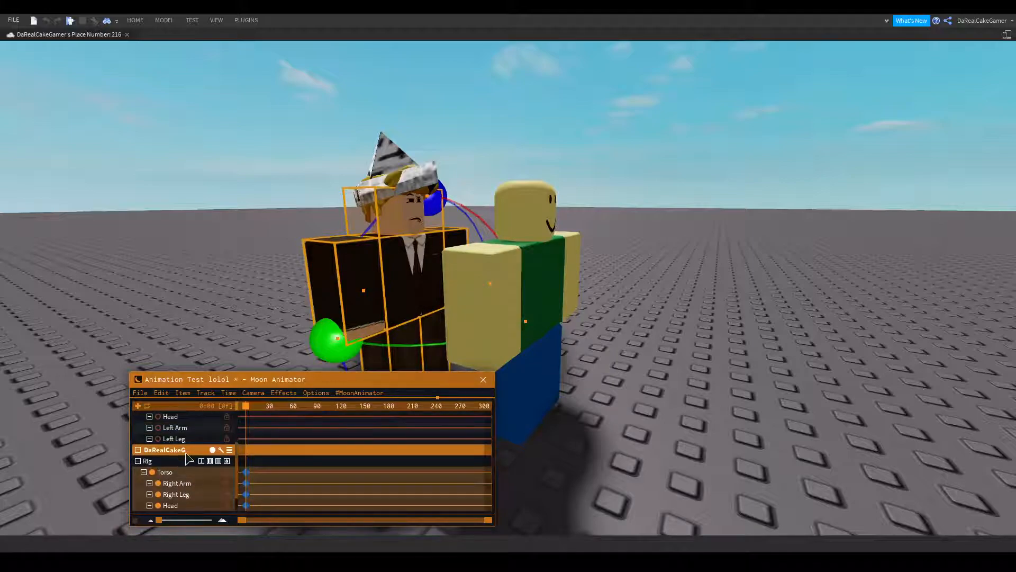
- Add keyframes at frame 0 for the torso and all limb tracks of the green-shirted character's rig
click(186, 441)
scroll(191, 451, up, 1)
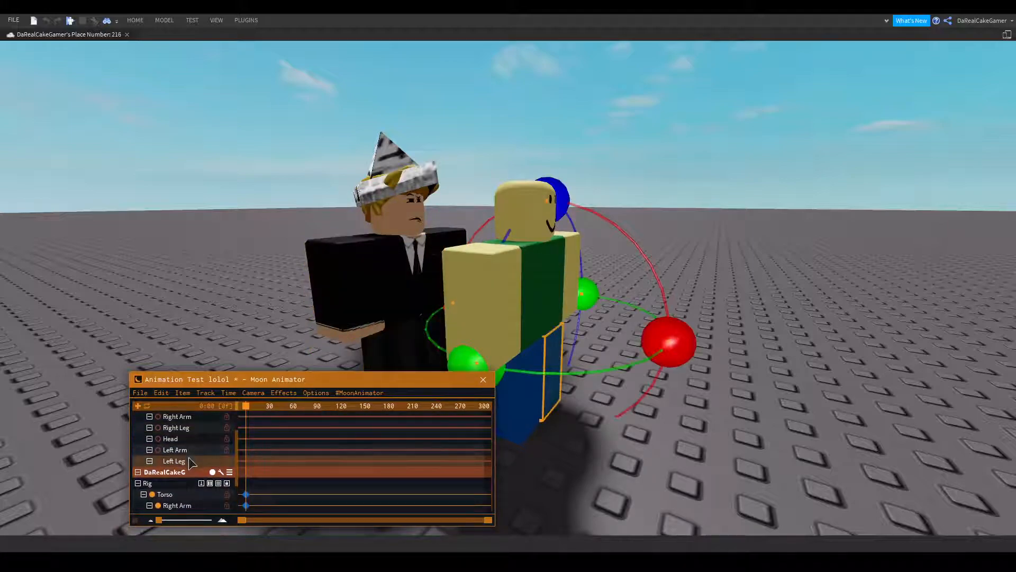
scroll(191, 455, up, 2)
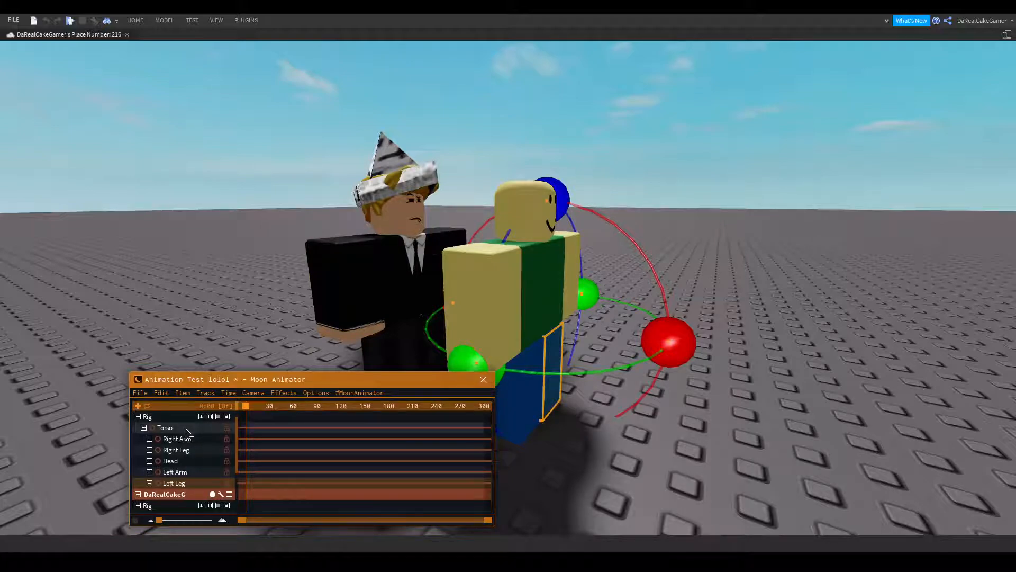
shift+click(184, 429)
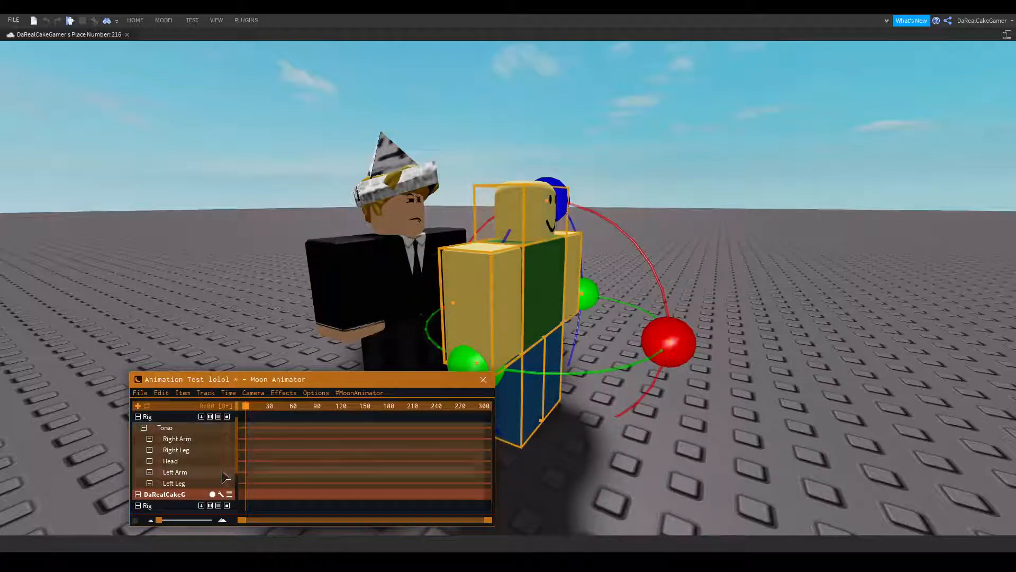
key(plus)
- Set the easing of the suited character's frame 0 keyframes to Quint with InOut direction, comparing Quad, Quart and Sextic
drag(257, 422, 239, 512)
scroll(247, 450, down, 3)
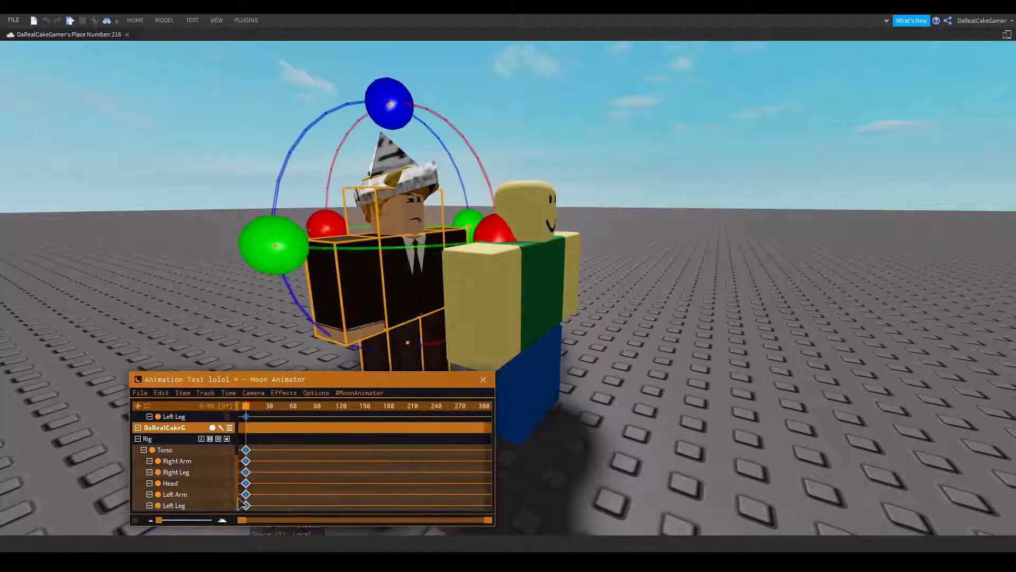
key(7)
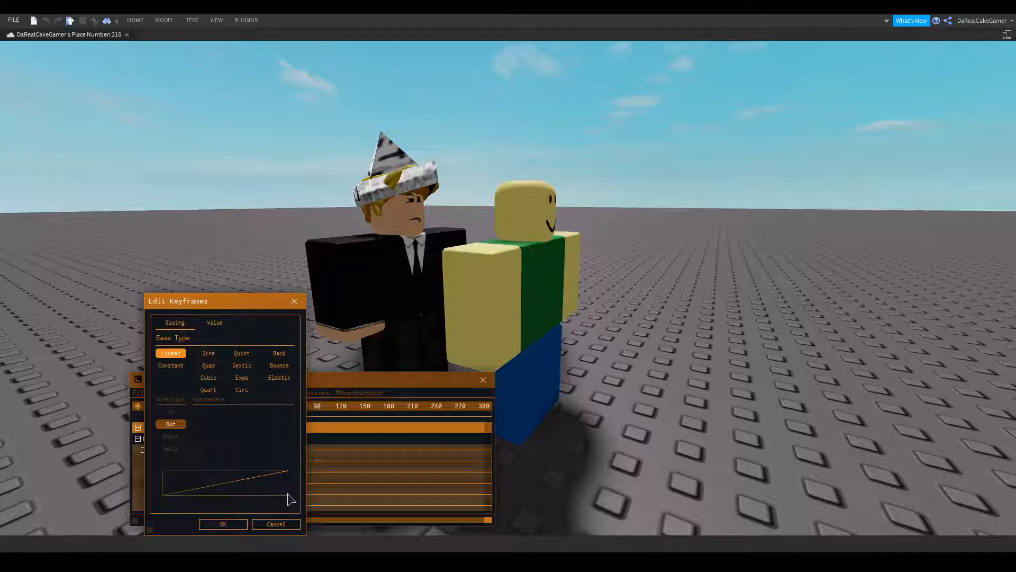
click(208, 366)
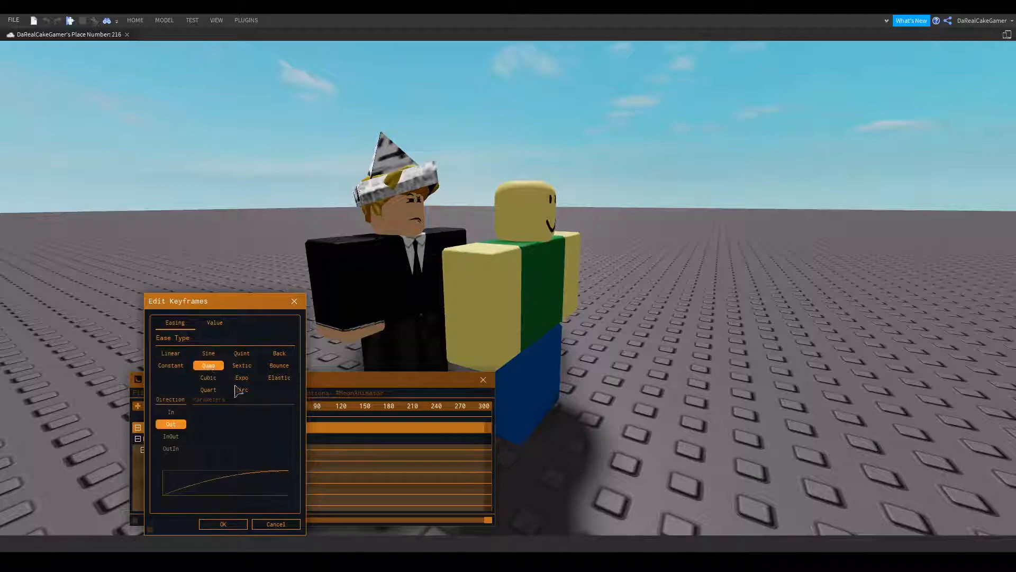
click(242, 354)
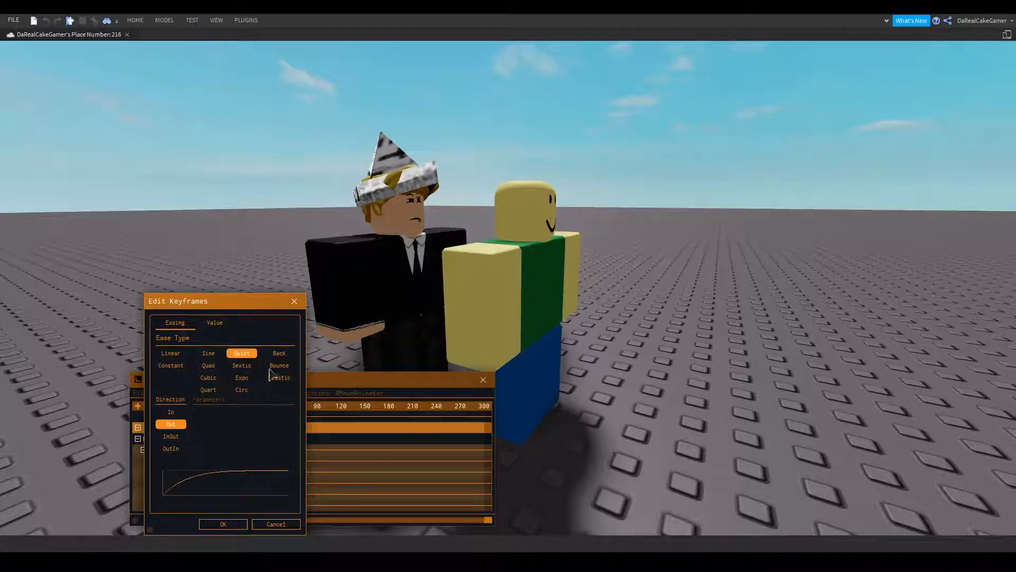
click(208, 390)
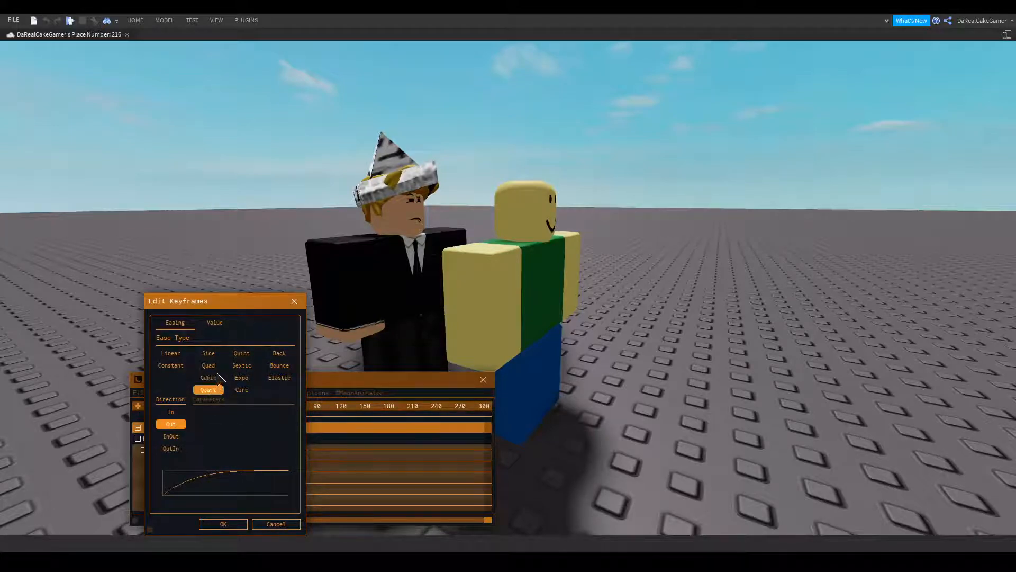
click(209, 367)
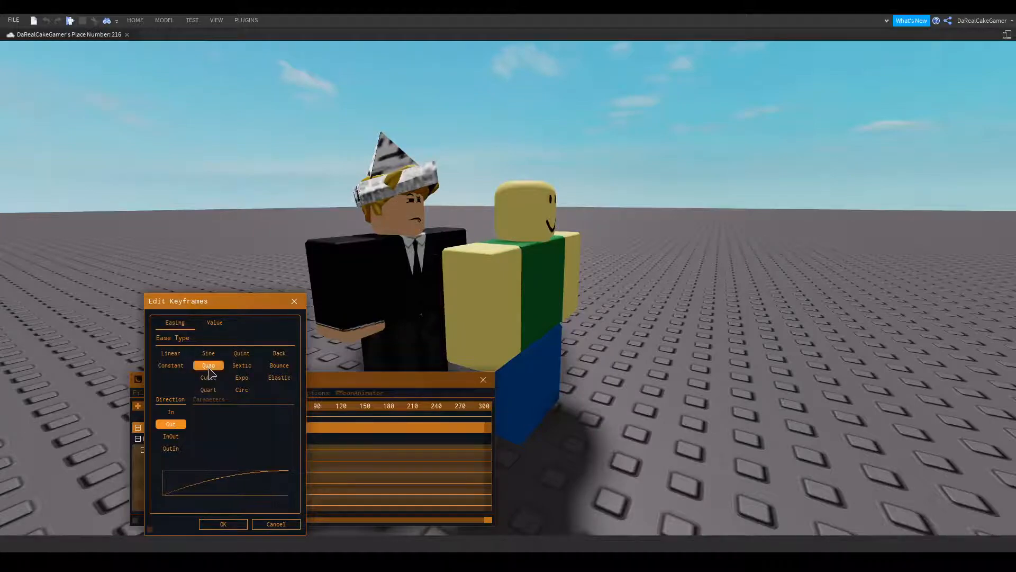
click(246, 370)
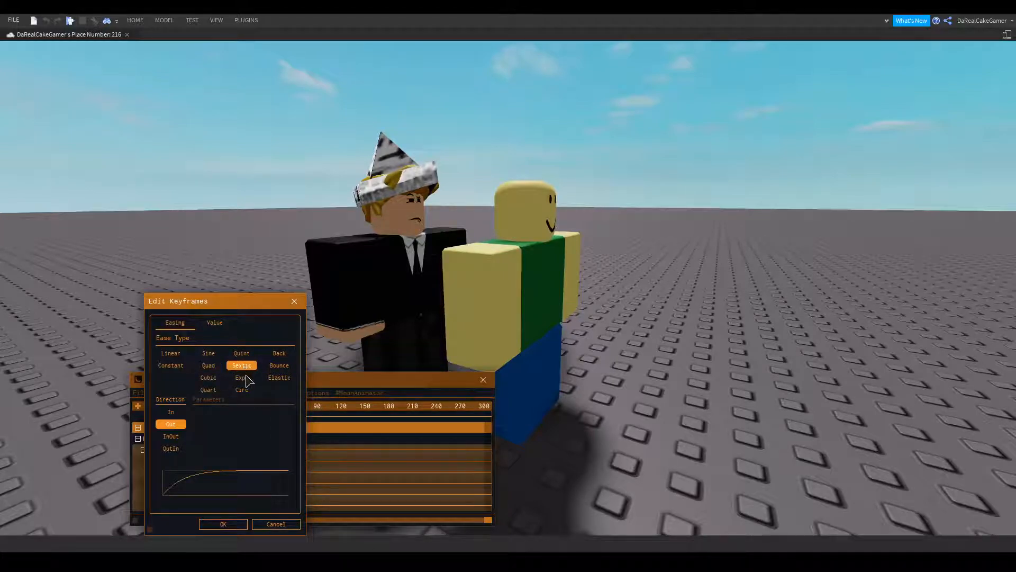
click(247, 354)
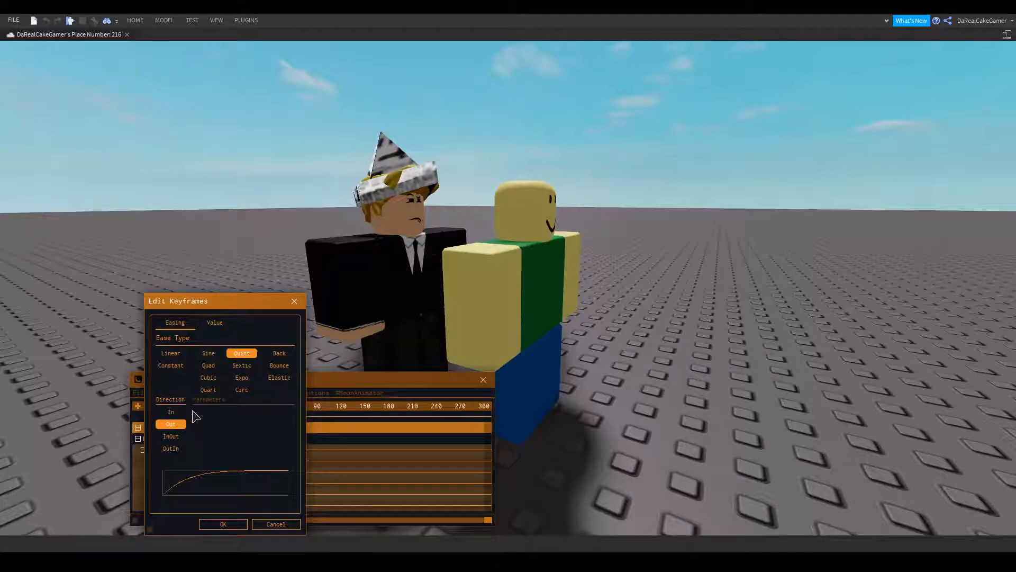
click(173, 437)
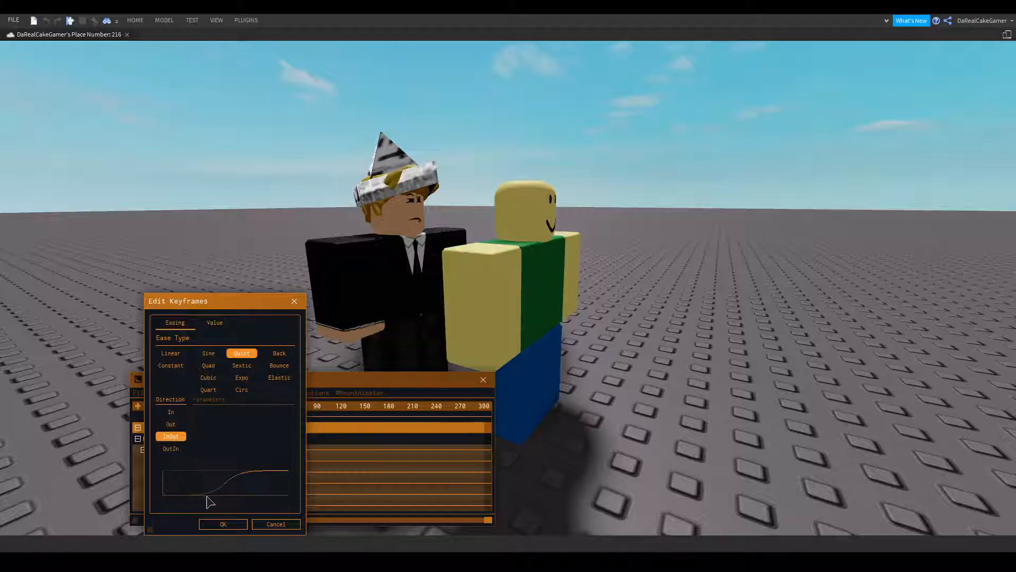
click(224, 521)
- Move the playhead to frame 33 and rotate the suited character's torso into a new pose
drag(246, 407, 273, 412)
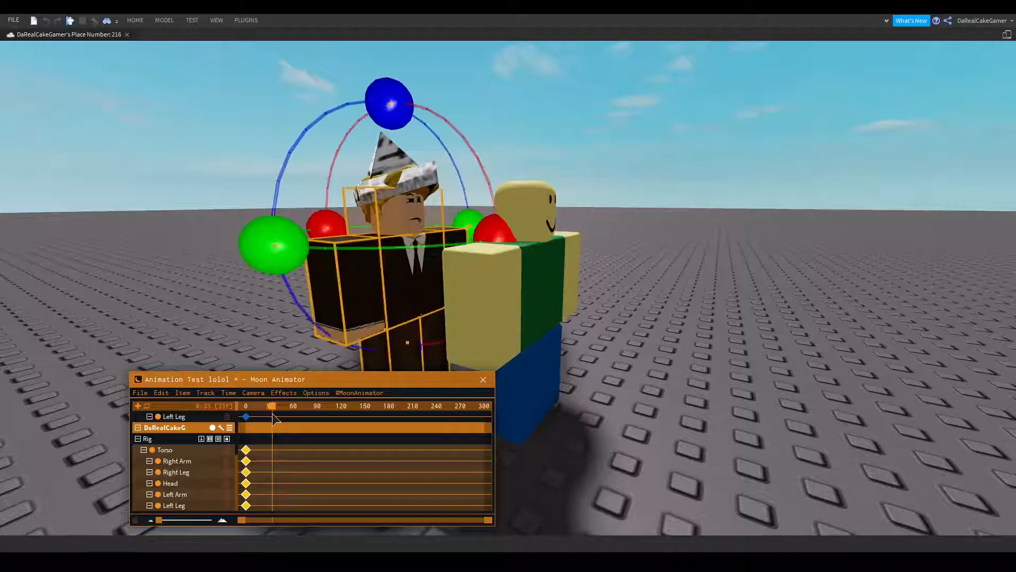
click(567, 81)
click(388, 260)
right_drag(379, 304, 348, 292)
scroll(370, 301, down, 3)
drag(349, 291, 331, 268)
drag(424, 166, 409, 169)
drag(517, 265, 532, 242)
- Rotate and reposition the suited character's raised right arm at frame 33
click(370, 269)
right_drag(370, 269, 464, 295)
drag(466, 318, 389, 158)
drag(462, 316, 410, 327)
right_drag(409, 326, 409, 325)
key(r)
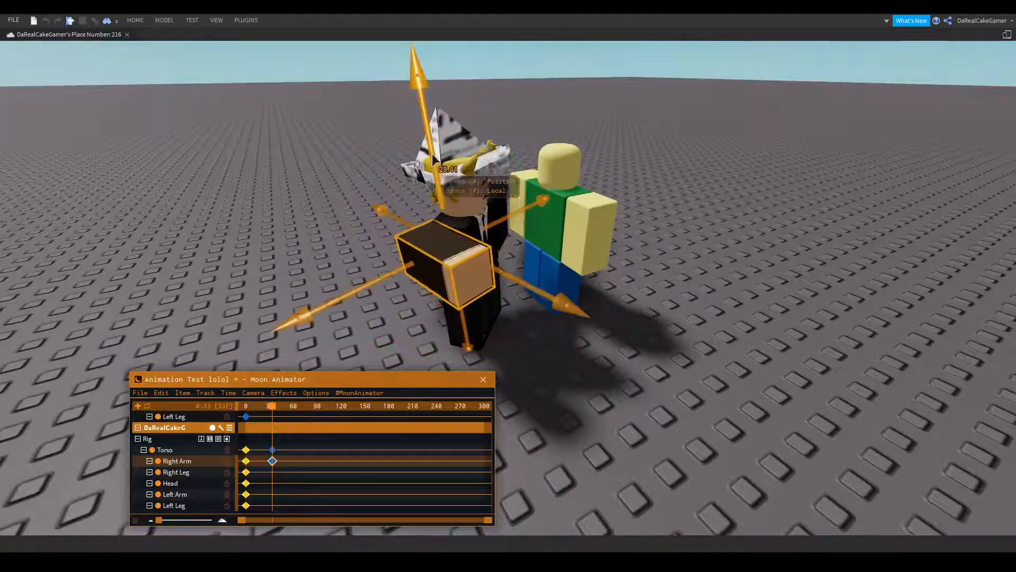
drag(498, 278, 493, 275)
key(r)
drag(416, 119, 416, 133)
click(567, 66)
- Rotate the suited character's head at frame 33 to suit the turned torso
right_drag(567, 66, 567, 66)
click(460, 211)
drag(397, 214, 408, 190)
drag(411, 279, 527, 294)
right_drag(526, 294, 526, 294)
key(a)
drag(475, 317, 442, 322)
drag(554, 155, 524, 161)
click(566, 144)
- Rotate the suited character's left arm outward from the body at frame 33
right_drag(566, 144, 546, 167)
key(a)
key(a)
key(w)
click(456, 229)
right_drag(458, 233, 458, 233)
drag(287, 221, 338, 283)
right_drag(390, 291, 390, 291)
key(a)
drag(573, 220, 548, 282)
click(608, 173)
- Rotate the suited character's right leg at frame 33 to match the turned stance
right_drag(607, 173, 607, 172)
key(d)
key(w)
click(463, 304)
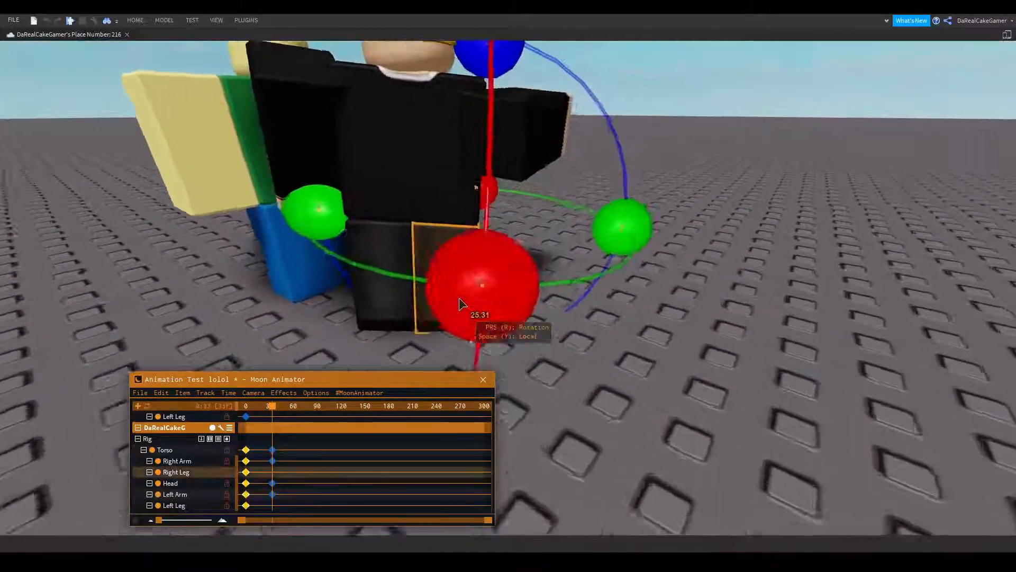
right_drag(461, 303, 565, 237)
key(s)
key(d)
drag(519, 141, 508, 139)
click(562, 133)
- Examine the suited character's frame 33 pose from above and from the sides
key(d)
right_drag(562, 132, 562, 133)
key(w)
key(e)
key(s)
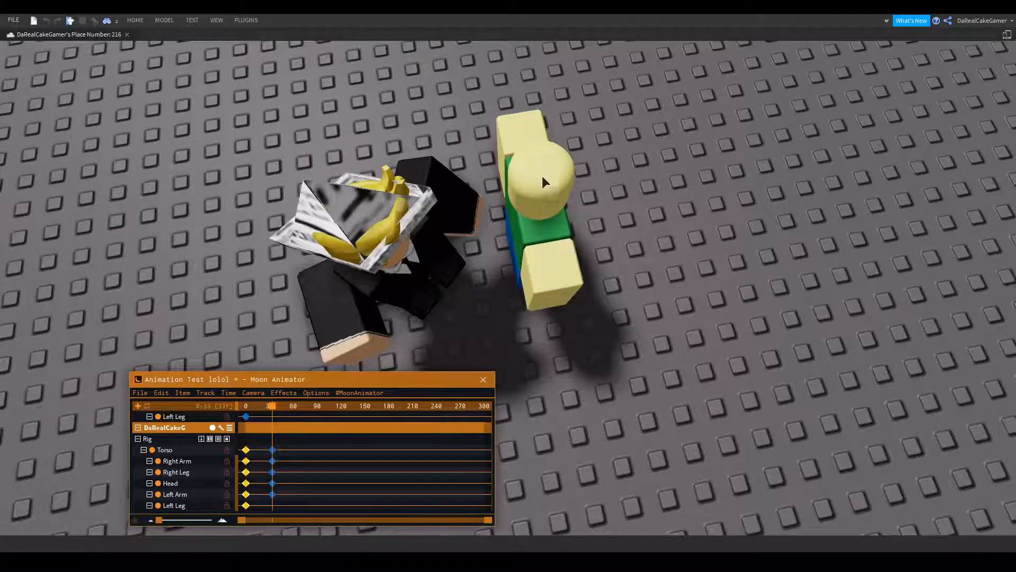
right_drag(551, 181, 551, 181)
key(w)
key(q)
key(s)
right_drag(508, 237, 509, 236)
key(w)
key(s)
- Fine-tune the rotation of the suited character's right leg at frame 33 with slight adjustments
click(398, 263)
right_drag(399, 255, 398, 255)
key(s)
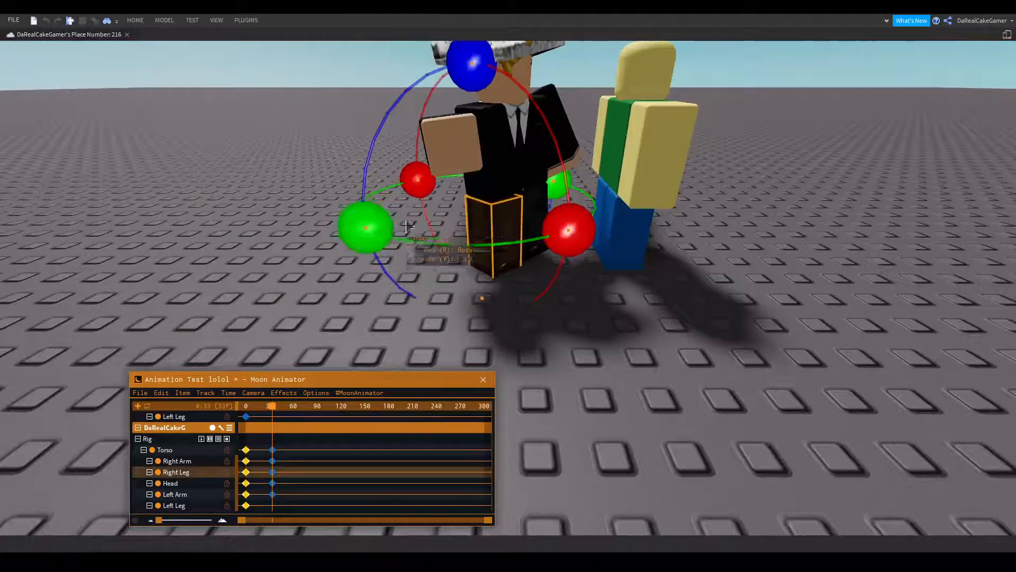
drag(365, 227, 363, 226)
drag(470, 61, 480, 63)
click(577, 267)
- Rotate the suited character's left leg at frame 33 to complete the stance
click(534, 224)
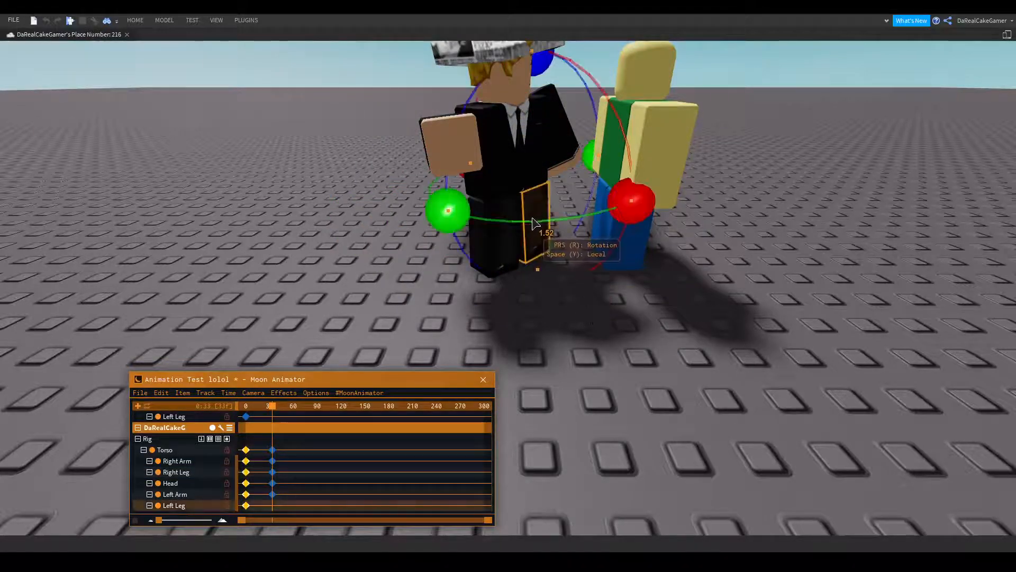
drag(453, 215, 458, 219)
drag(638, 209, 636, 171)
click(569, 304)
- Play back the animation from frame 0 and review the movement into the new pose up close
right_drag(521, 275, 521, 275)
key(w)
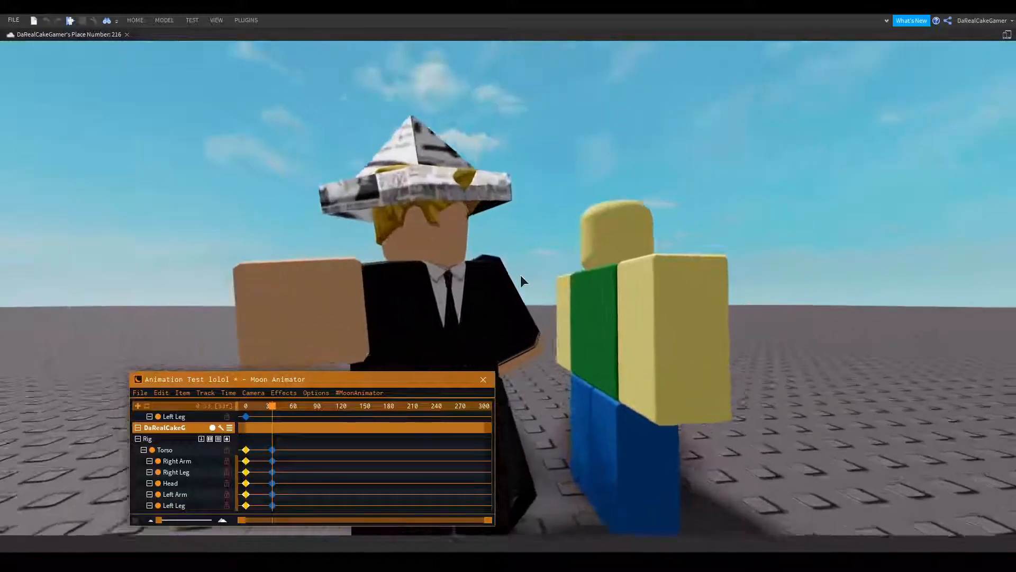
scroll(520, 275, down, 5)
drag(271, 406, 225, 381)
key(e)
right_drag(320, 268, 321, 269)
key(space)
key(s)
key(w)
key(w)
key(a)
key(space)
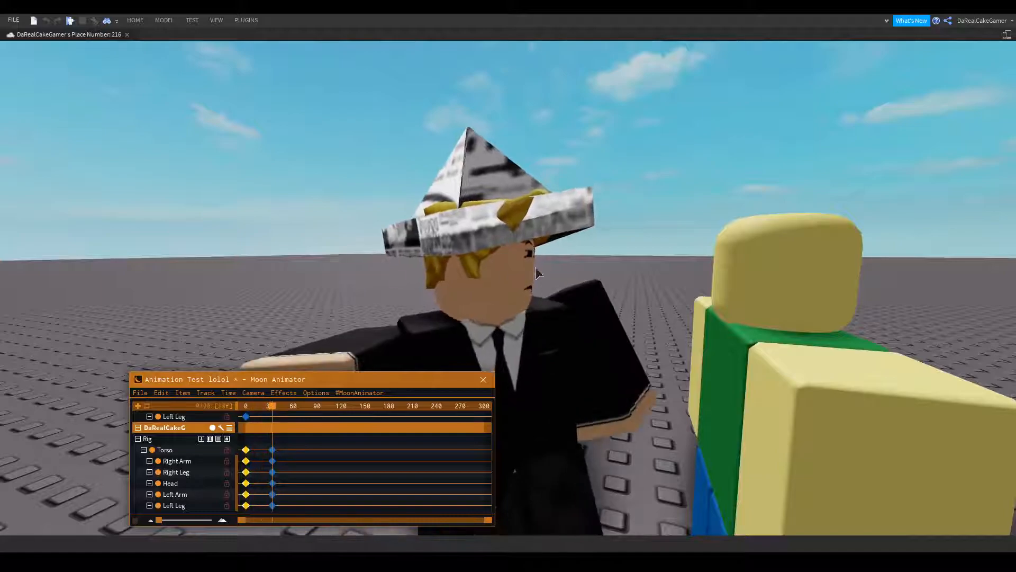
click(506, 262)
click(576, 184)
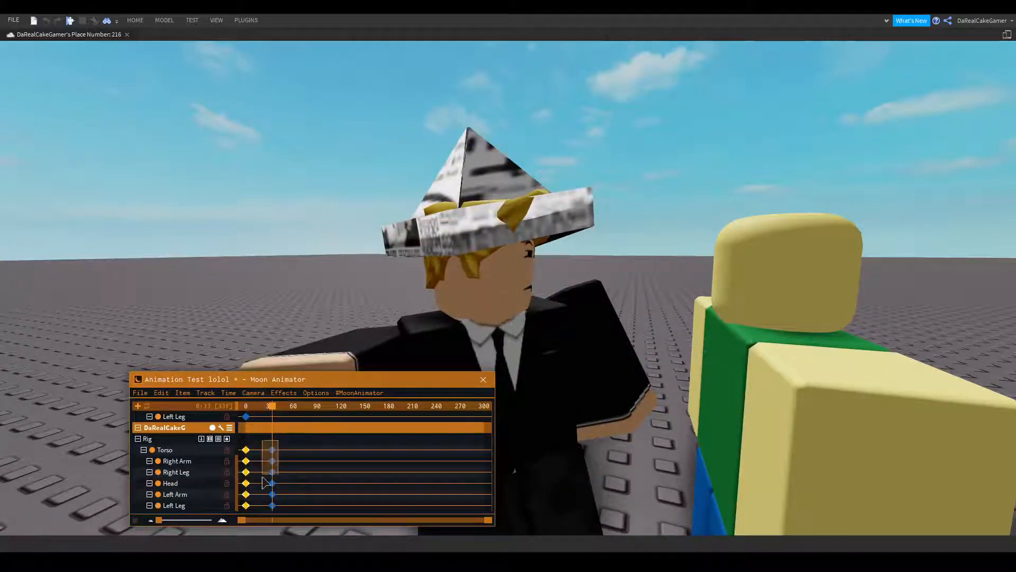
- Set the easing of all the suited character's frame 33 keyframes to Quint with In direction
drag(266, 475, 270, 511)
double_click(270, 507)
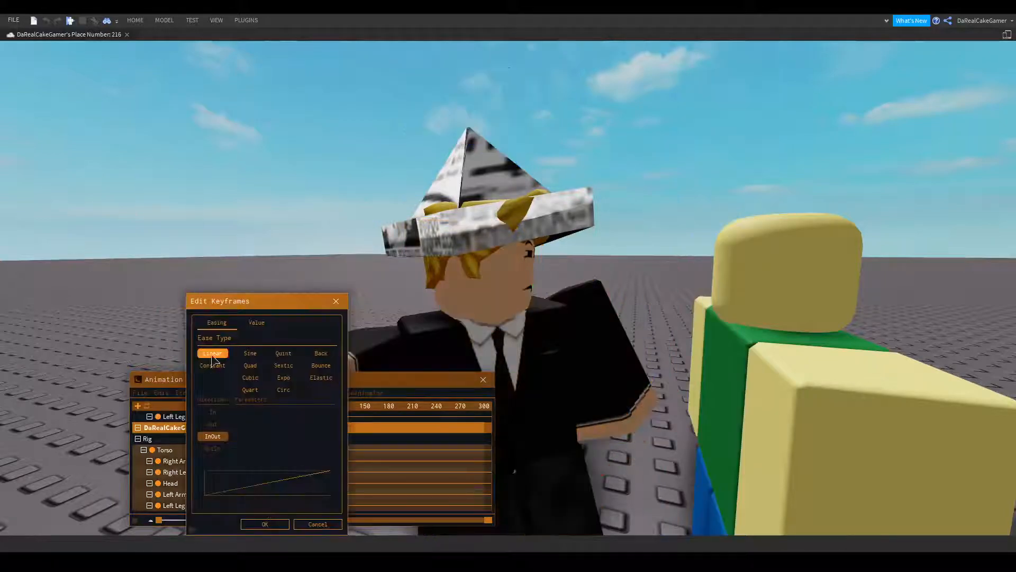
click(283, 354)
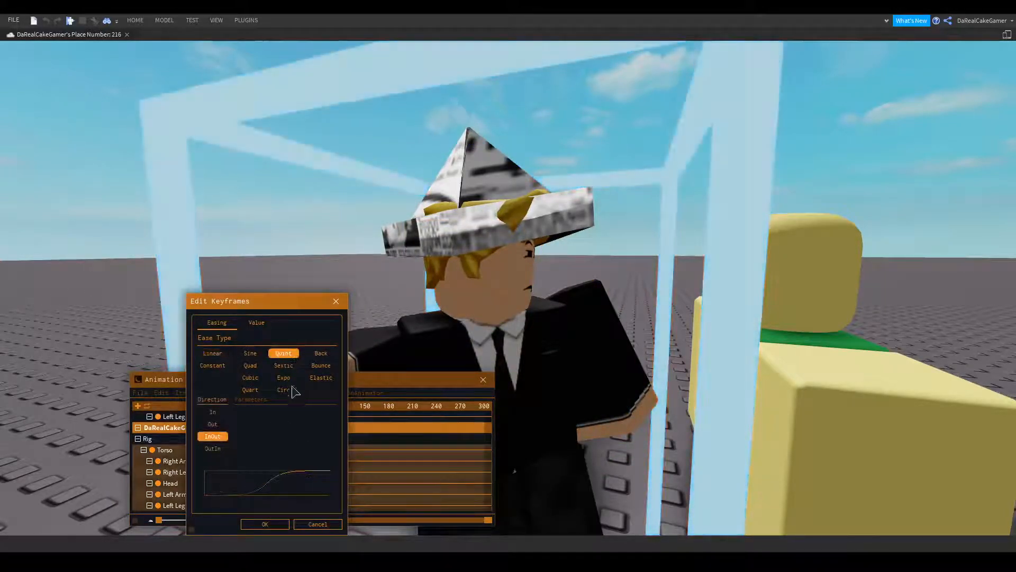
click(214, 412)
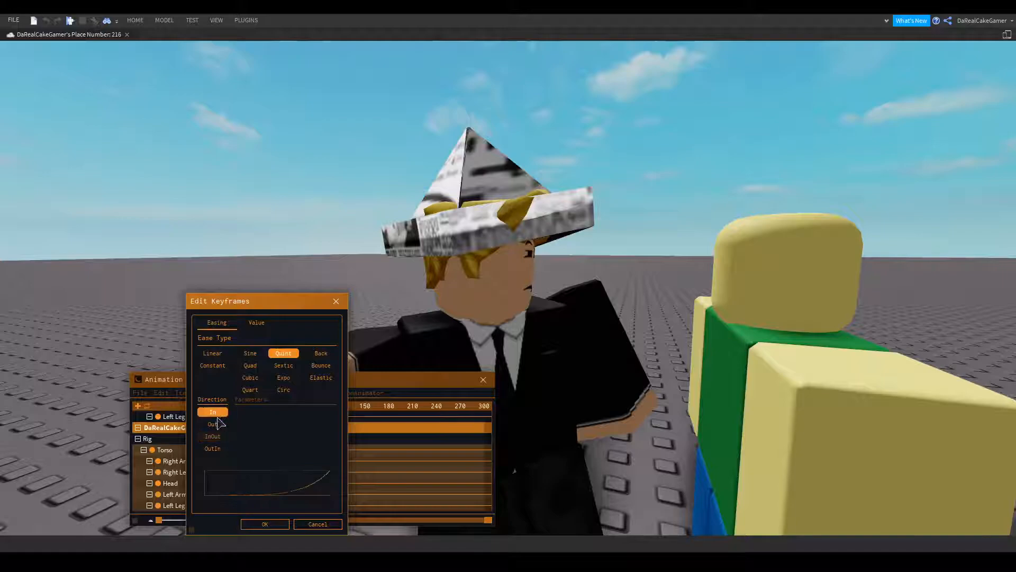
click(275, 524)
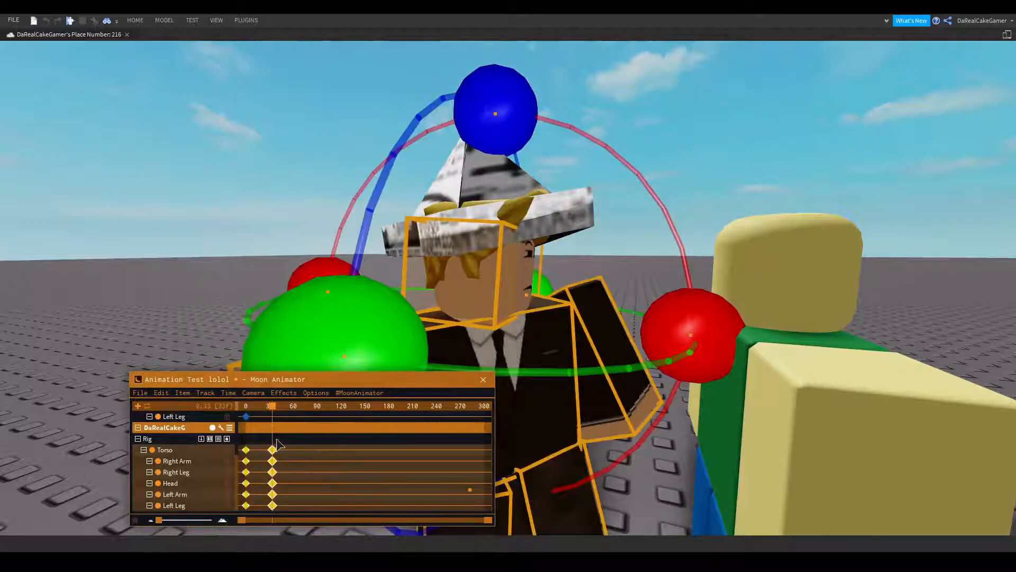
- Try the InOut easing direction on the frame 33 keyframes and return it to In
key(7)
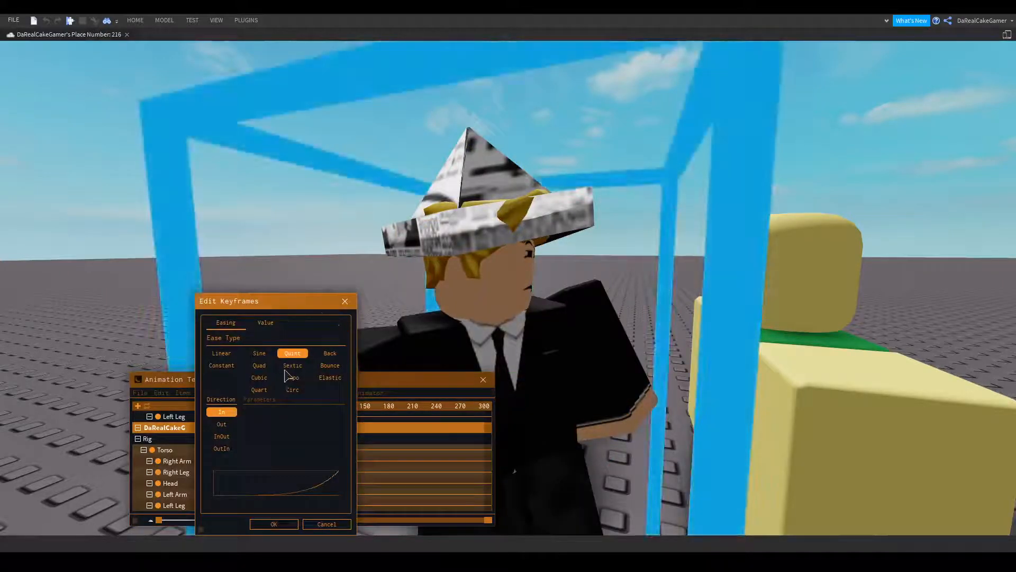
click(228, 436)
click(284, 526)
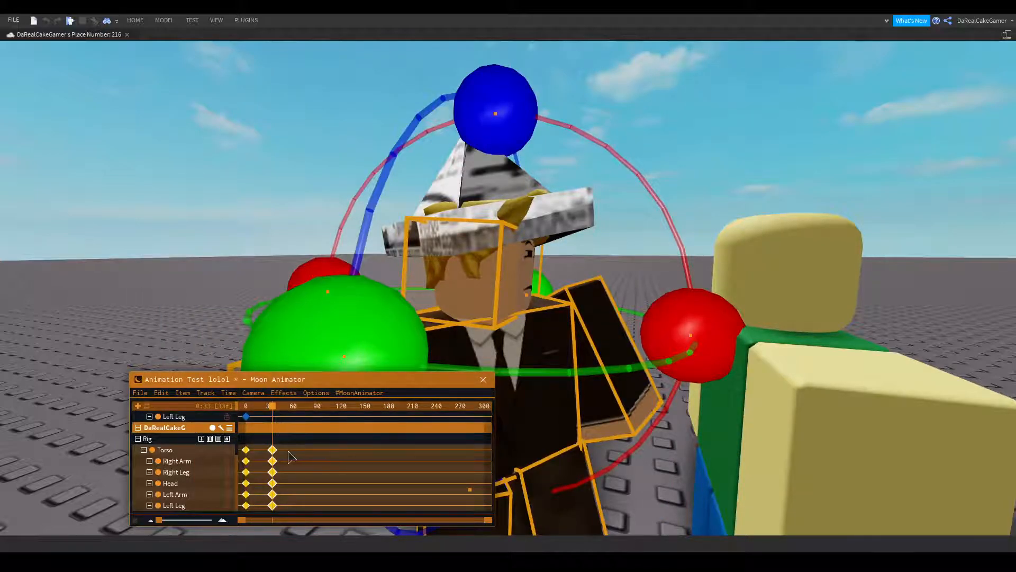
key(7)
click(234, 412)
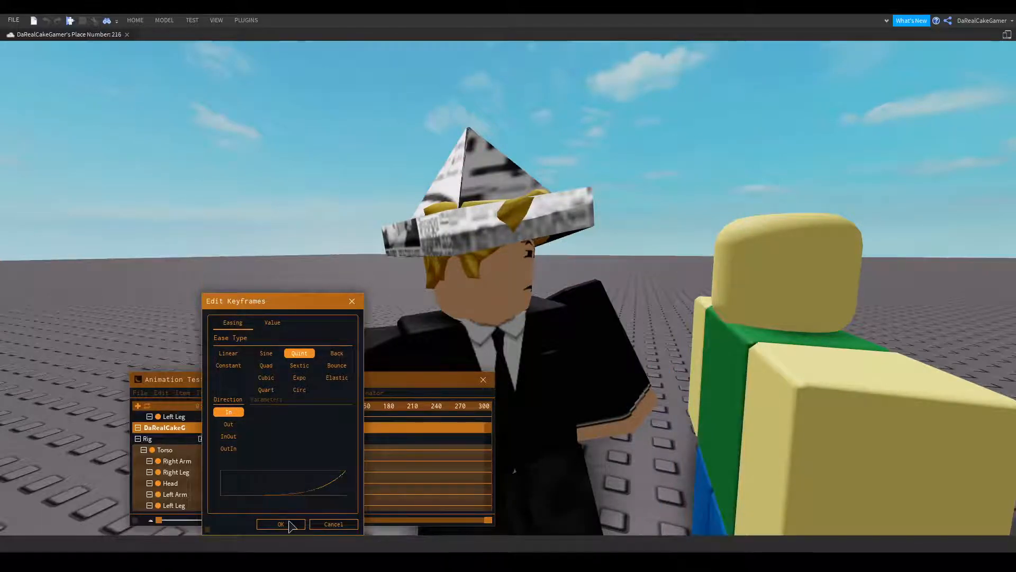
click(281, 524)
- Move the playhead to frame 61 and clear the selection of the suited character's keyframes
click(270, 404)
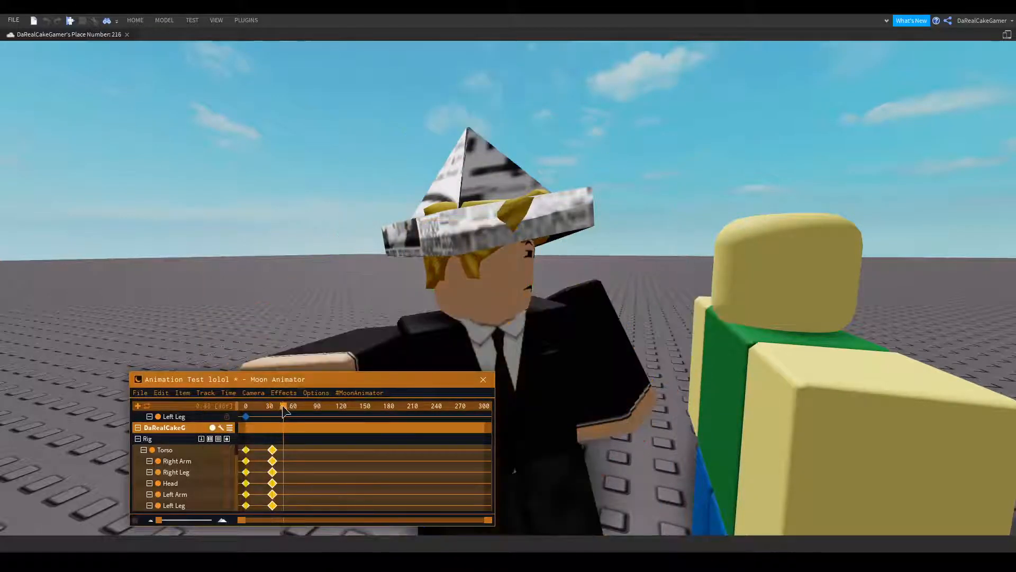
mouse_move(298, 411)
mouse_down()
mouse_move(284, 408)
mouse_move(294, 408)
mouse_up()
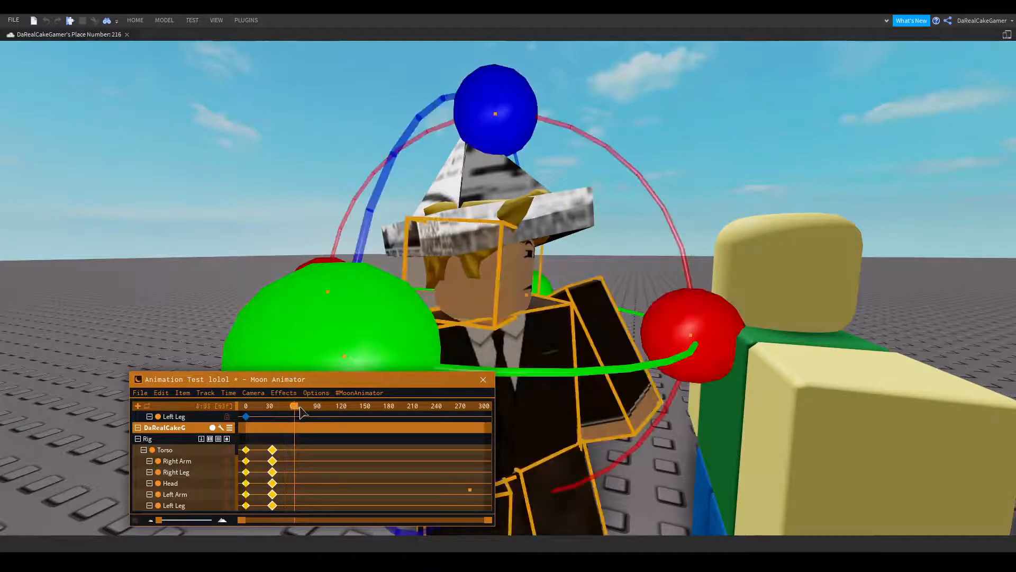
click(277, 218)
scroll(293, 220, down, 3)
right_drag(293, 220, 293, 259)
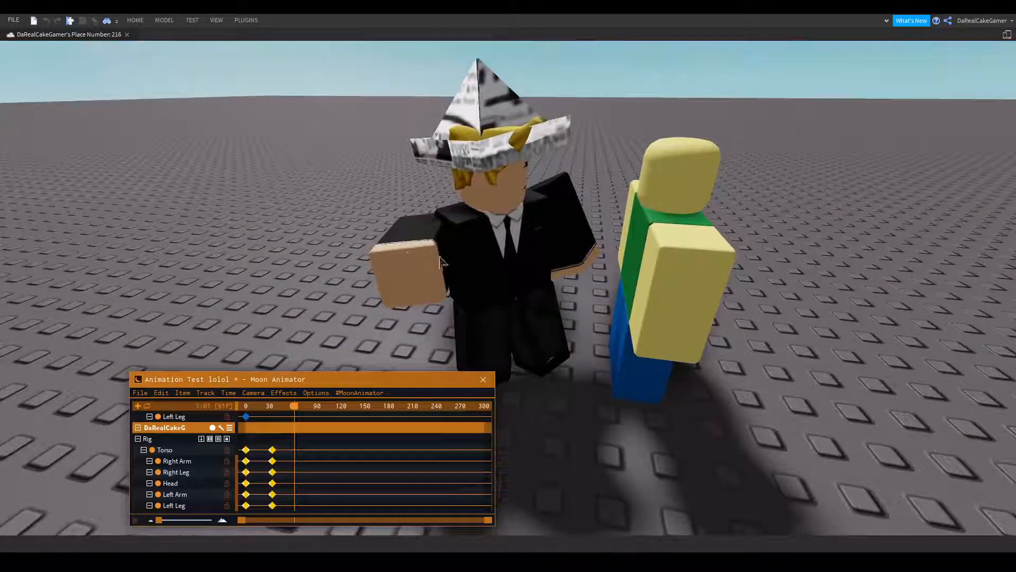
- Rotate the suited character's torso toward the second character at frame 61
click(442, 262)
drag(358, 297, 558, 317)
right_drag(558, 317, 547, 324)
drag(558, 316, 539, 334)
drag(628, 220, 633, 255)
- Turn the suited character's head at frame 61 to match the rotated torso
click(529, 170)
right_drag(529, 170, 516, 175)
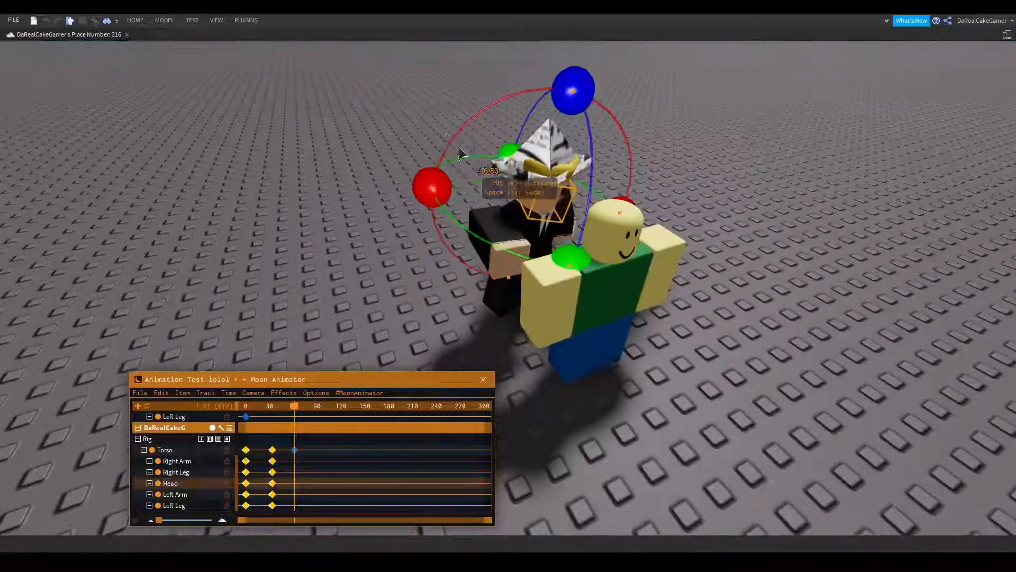
drag(491, 158, 570, 195)
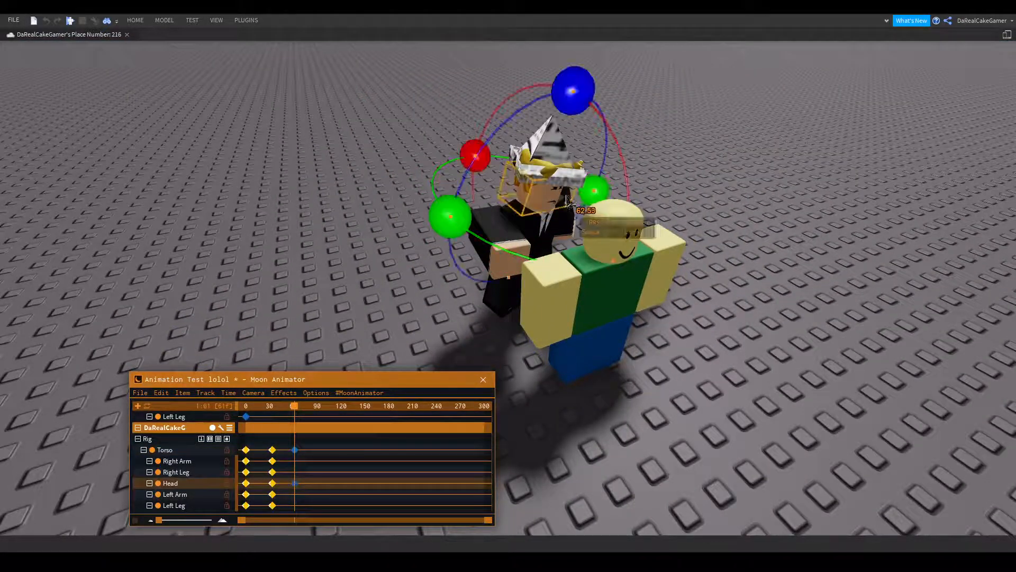
right_drag(601, 267, 567, 271)
drag(569, 262, 579, 243)
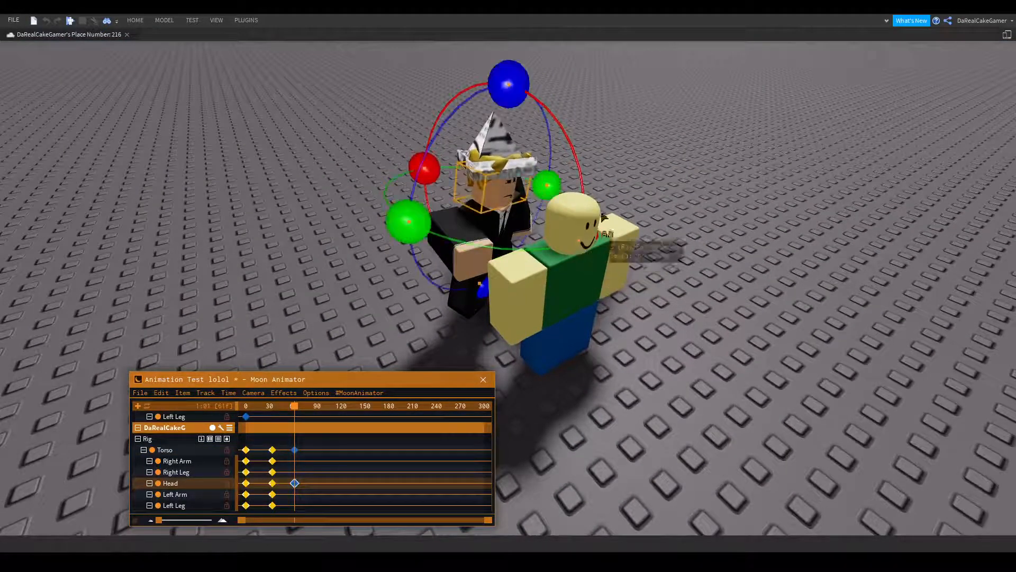
- Rotate and shift the suited character's right arm at frame 61 so it reaches toward the second character
click(461, 225)
drag(425, 185, 370, 206)
drag(465, 118, 448, 120)
key(r)
drag(569, 221, 589, 217)
right_drag(594, 220, 594, 220)
key(w)
drag(478, 169, 497, 185)
click(344, 242)
click(329, 247)
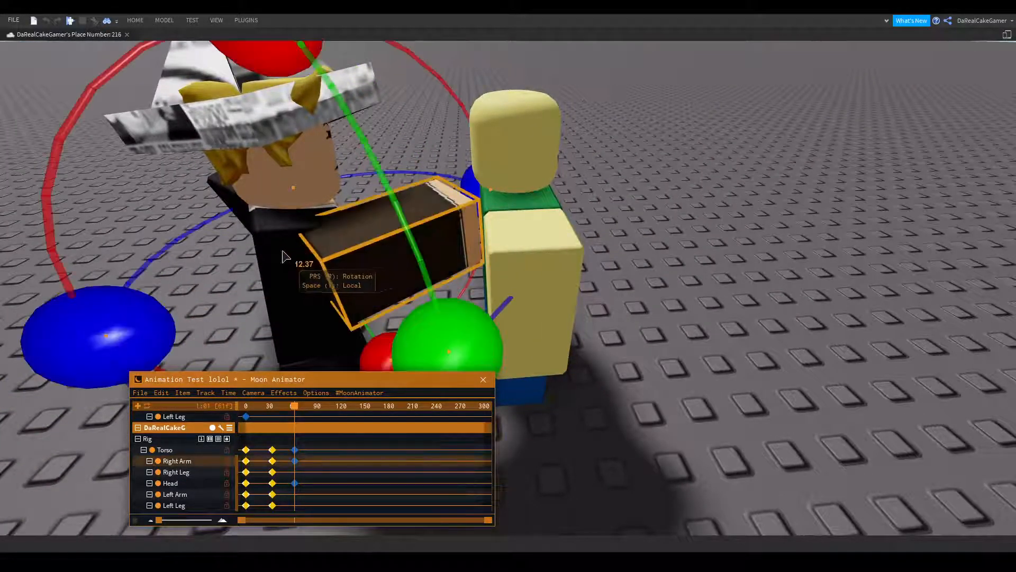
- Refine the right arm's rotation and position at frame 61 so the hand meets the second character
click(272, 264)
right_drag(207, 285, 200, 289)
drag(336, 345, 380, 342)
right_drag(380, 342, 430, 298)
key(r)
drag(174, 228, 184, 231)
right_drag(184, 230, 185, 230)
click(261, 254)
right_drag(260, 254, 260, 262)
scroll(261, 255, up, 4)
scroll(261, 255, down, 3)
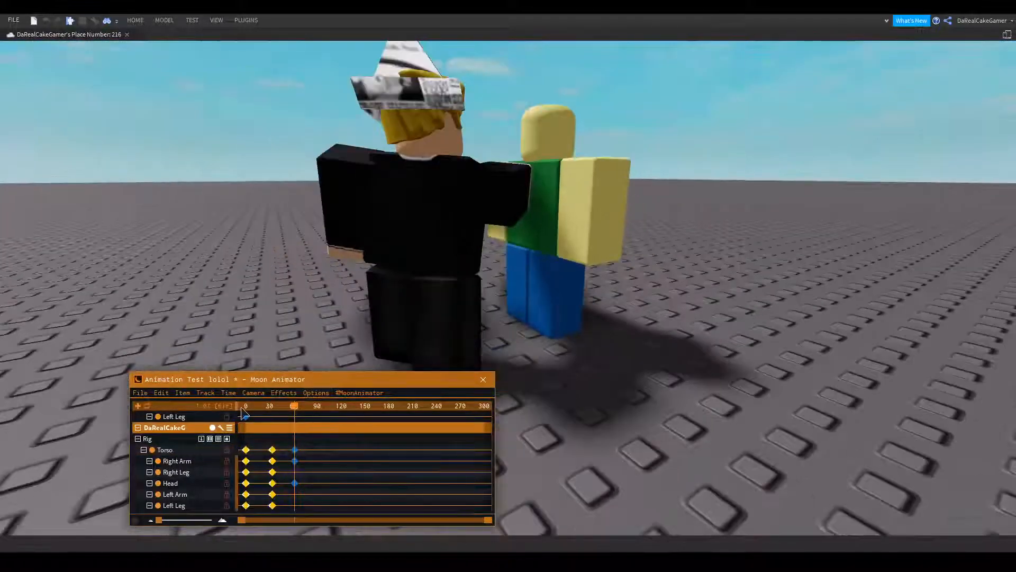
- Go back to frame 33 and play the animation to check the movement into the frame 61 pose
drag(295, 406, 273, 406)
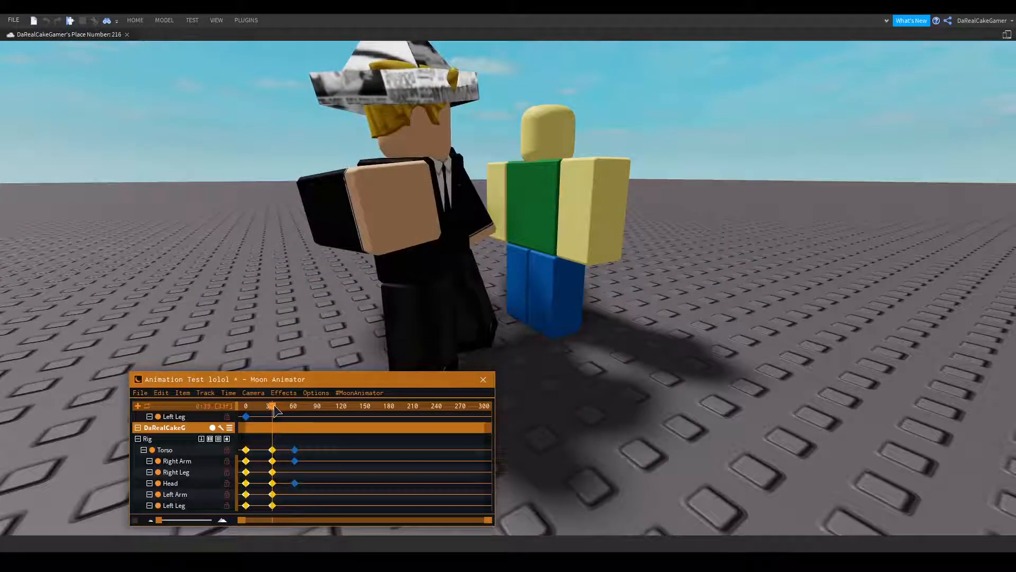
right_drag(463, 280, 464, 280)
scroll(464, 282, up, 4)
key(space)
key(a)
right_drag(574, 290, 573, 293)
scroll(572, 293, up, 3)
- Shift and rotate the suited character's right leg at frame 61 to suit the turned torso
click(488, 293)
right_drag(488, 293, 488, 292)
key(r)
mouse_move(402, 236)
mouse_down()
mouse_move(405, 223)
mouse_move(407, 239)
mouse_up()
right_drag(407, 239, 407, 240)
drag(325, 246, 317, 193)
right_drag(584, 245, 584, 245)
drag(480, 127, 468, 127)
right_drag(530, 229, 530, 228)
right_drag(515, 279, 516, 279)
click(424, 347)
right_drag(424, 348, 424, 347)
- Rotate the suited character's left leg at frame 61 into a stepping stance
click(445, 227)
right_drag(446, 227, 445, 227)
scroll(445, 227, down, 1)
drag(414, 138, 395, 152)
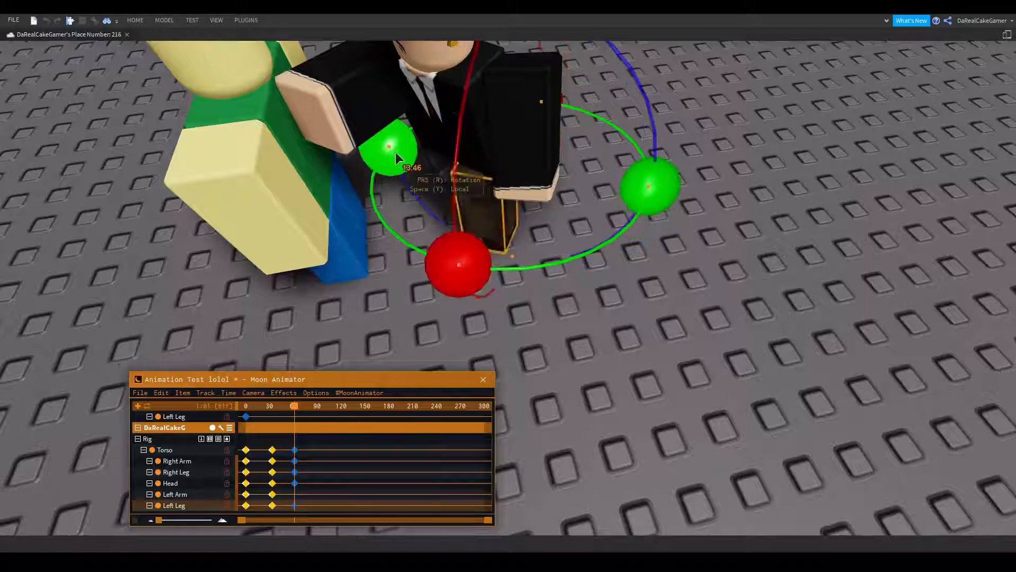
right_drag(396, 151, 395, 152)
drag(472, 279, 472, 252)
click(651, 99)
right_drag(651, 98, 651, 98)
scroll(651, 98, up, 3)
scroll(651, 97, down, 3)
- Adjust the angle of the right arm at frame 61 so it stretches onto the second character
click(508, 199)
right_drag(584, 158, 584, 157)
scroll(584, 157, down, 3)
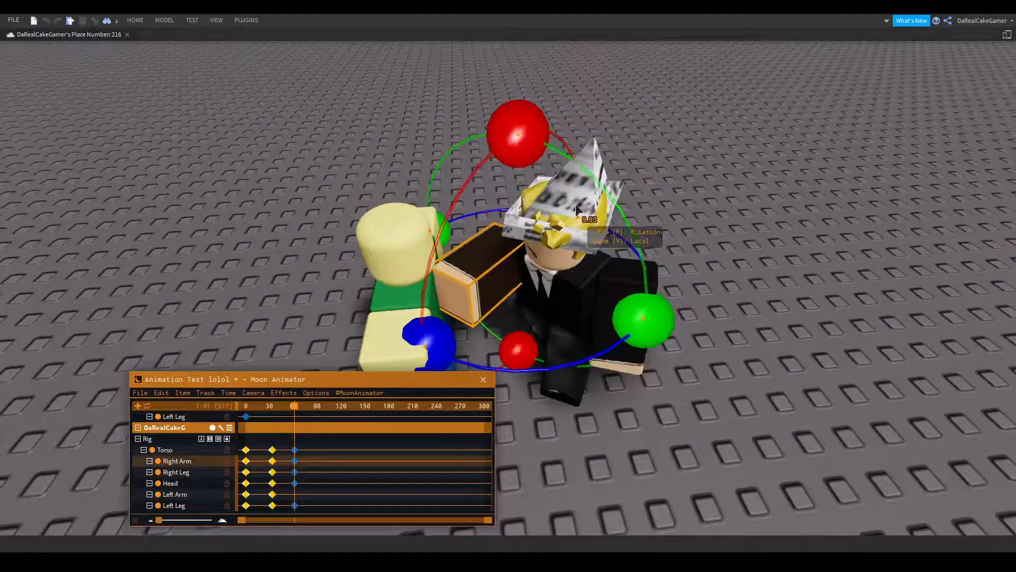
drag(576, 208, 639, 175)
click(638, 170)
click(492, 261)
right_drag(491, 261, 480, 287)
drag(480, 287, 487, 317)
right_drag(505, 281, 506, 282)
scroll(596, 204, down, 3)
click(597, 194)
- Fine-tune the placement of the suited character's body parts at frame 61 with small position shifts
click(532, 318)
right_drag(533, 318, 533, 322)
key(r)
drag(571, 237, 563, 243)
click(636, 228)
right_drag(636, 227, 636, 229)
click(609, 248)
right_drag(595, 280, 595, 280)
scroll(595, 280, down, 3)
key(r)
drag(393, 199, 402, 193)
click(508, 324)
- Touch up the suited character's stance at frame 61 with a final rotation
right_drag(507, 324, 508, 324)
scroll(508, 323, up, 3)
click(413, 274)
right_drag(413, 274, 413, 274)
scroll(413, 274, down, 3)
drag(459, 205, 482, 174)
click(598, 132)
click(528, 266)
click(590, 128)
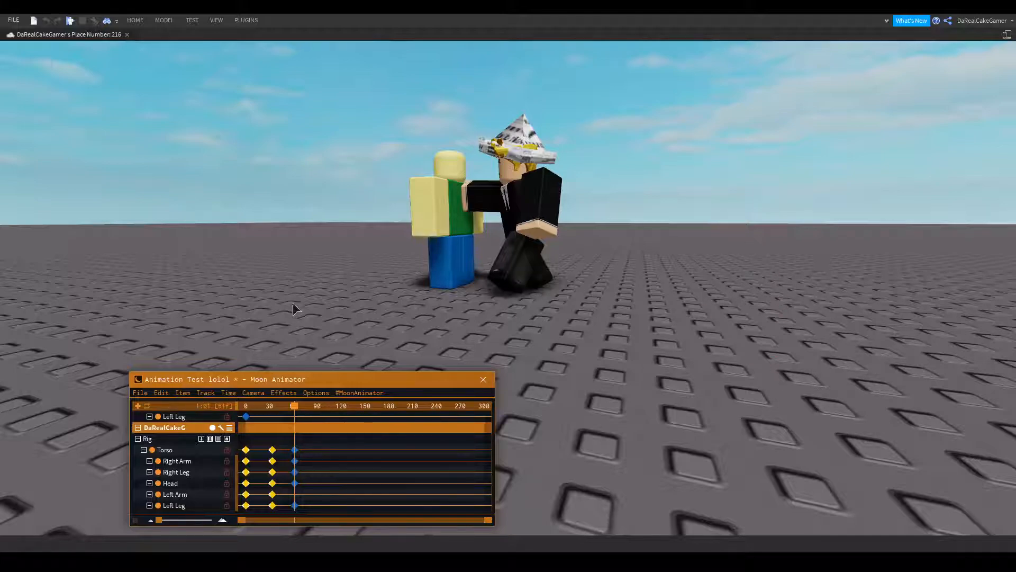
right_drag(293, 304, 294, 304)
- Rotate the suited character's left arm at frame 61 to complete the pose
click(170, 494)
right_drag(374, 274, 375, 275)
scroll(513, 114, up, 4)
scroll(549, 78, down, 3)
drag(572, 201, 554, 215)
click(573, 206)
right_drag(568, 206, 567, 206)
scroll(568, 205, up, 4)
scroll(568, 205, down, 3)
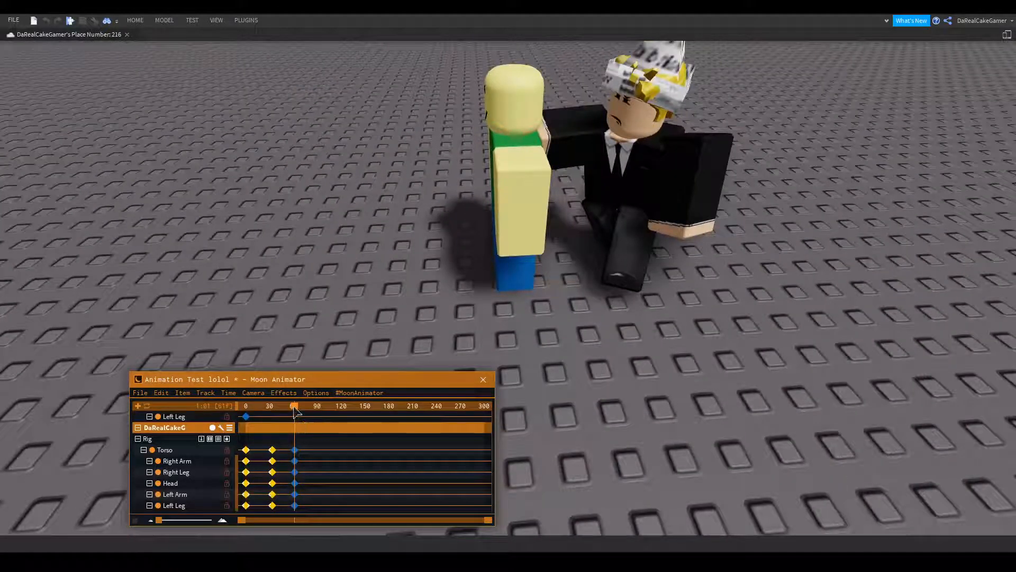
- Set the easing of all the suited character's frame 61 keyframes to Quint with Out direction
drag(304, 437, 280, 484)
drag(290, 521, 287, 519)
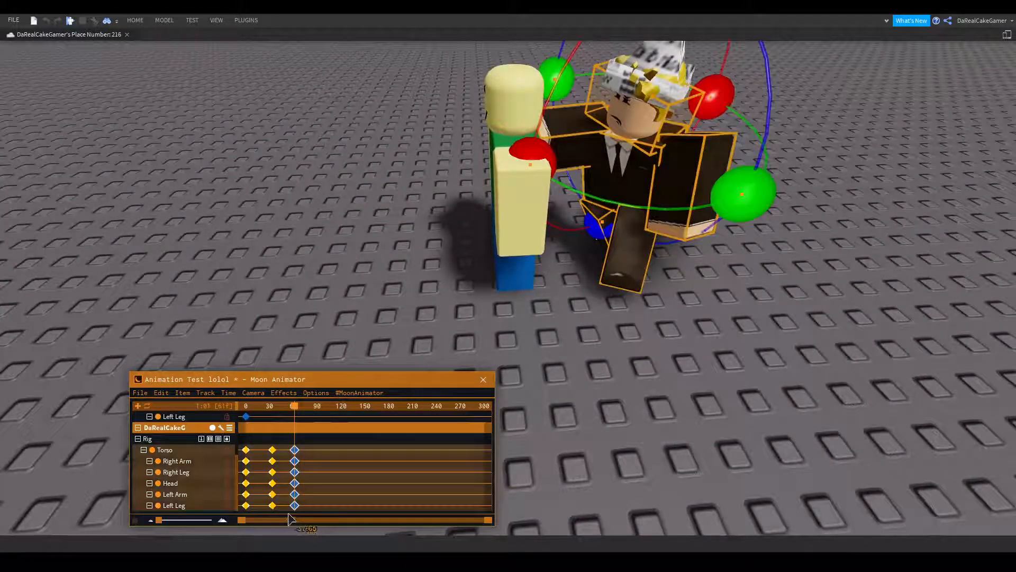
right_click(297, 482)
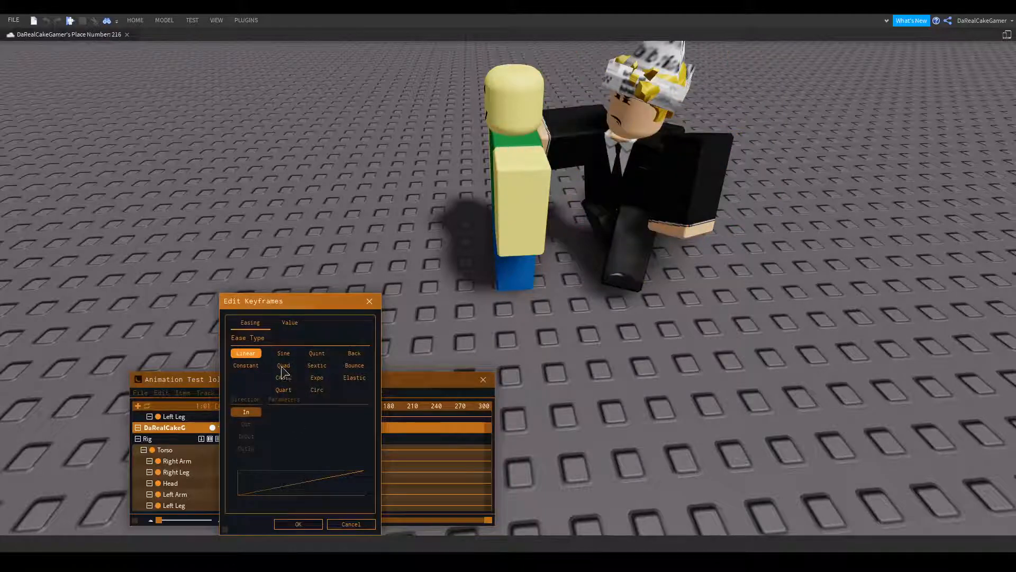
click(318, 354)
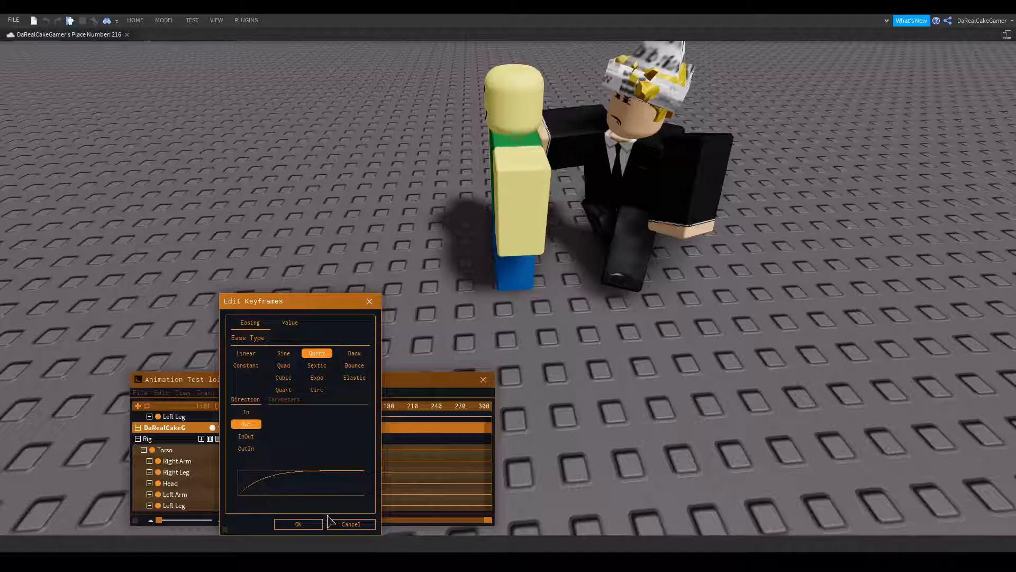
click(307, 525)
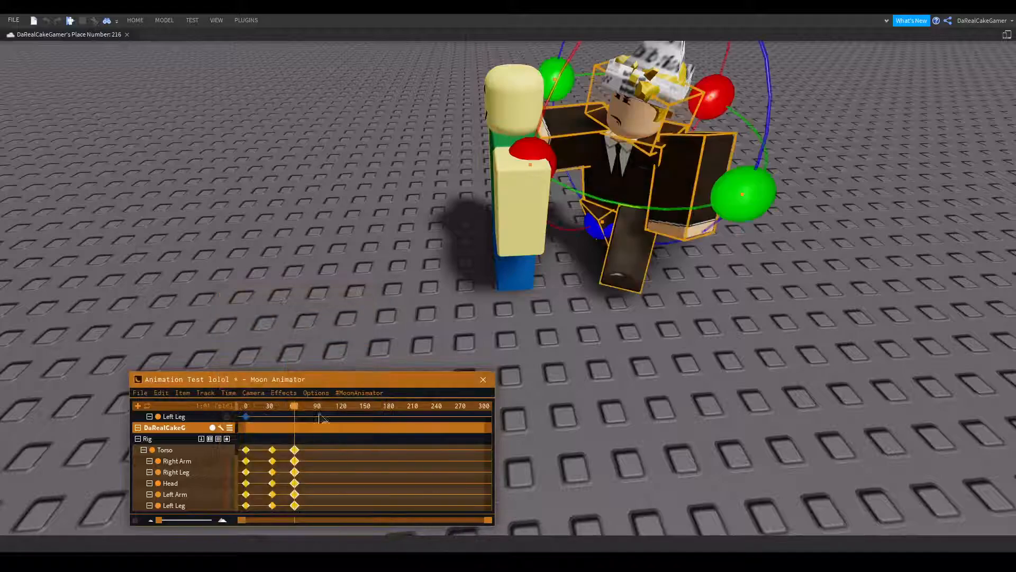
- Move the playhead to frame 89 and rotate the suited character's torso slightly there
drag(296, 409, 318, 404)
click(270, 427)
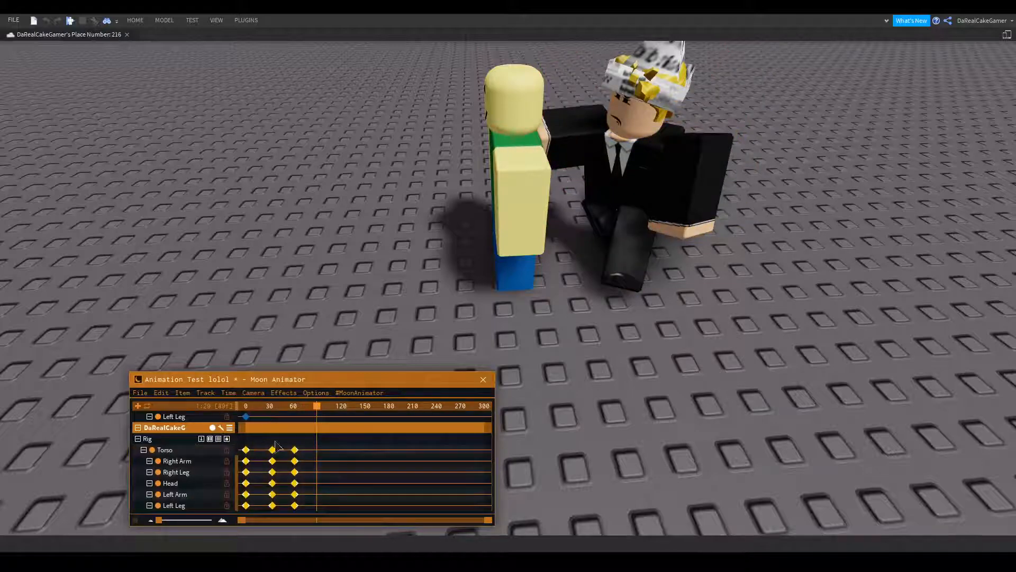
right_drag(561, 223, 561, 223)
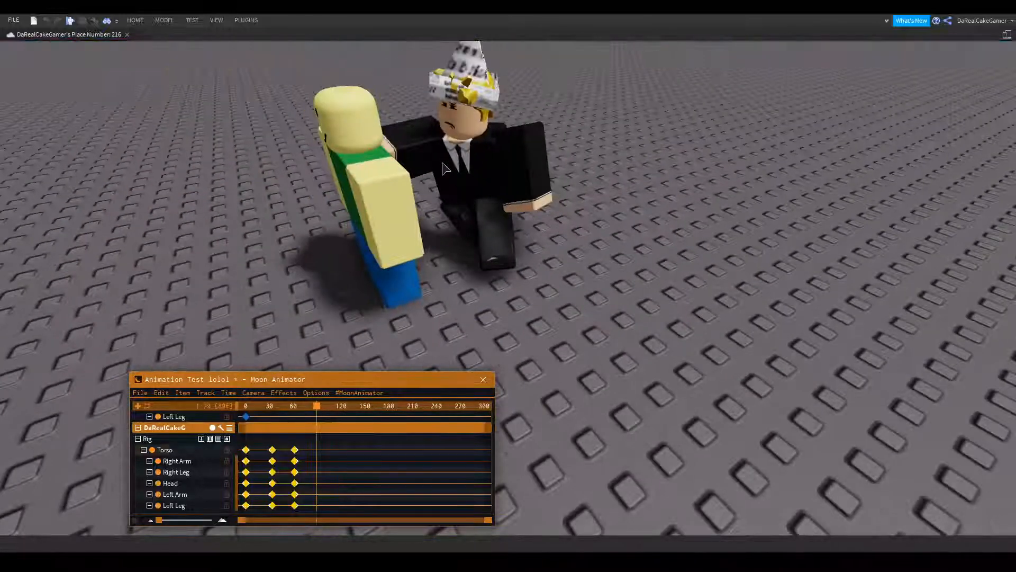
click(444, 168)
mouse_move(391, 173)
mouse_down()
mouse_move(376, 162)
mouse_move(377, 202)
mouse_move(379, 175)
mouse_up()
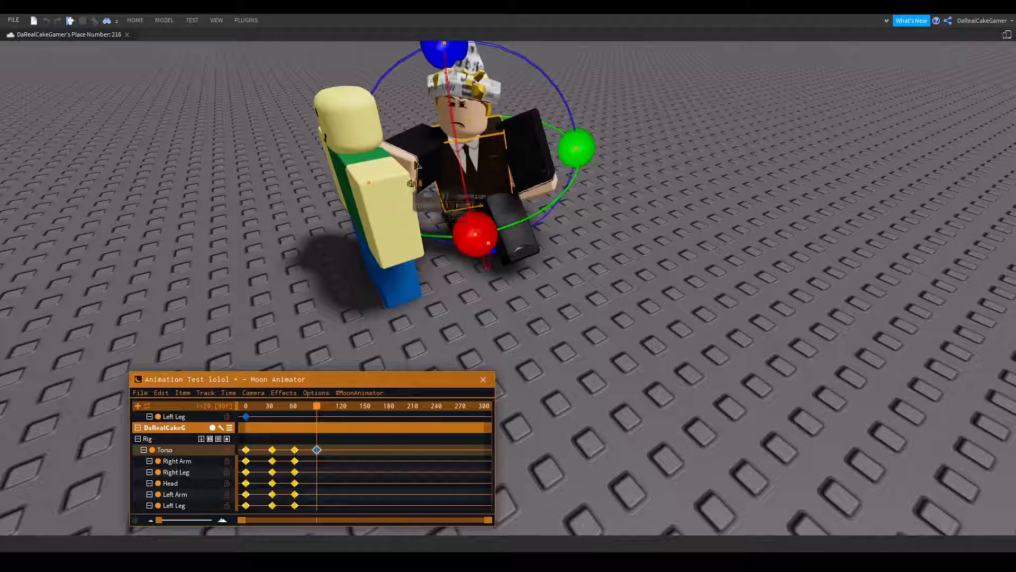
right_drag(504, 68, 493, 58)
drag(454, 66, 477, 65)
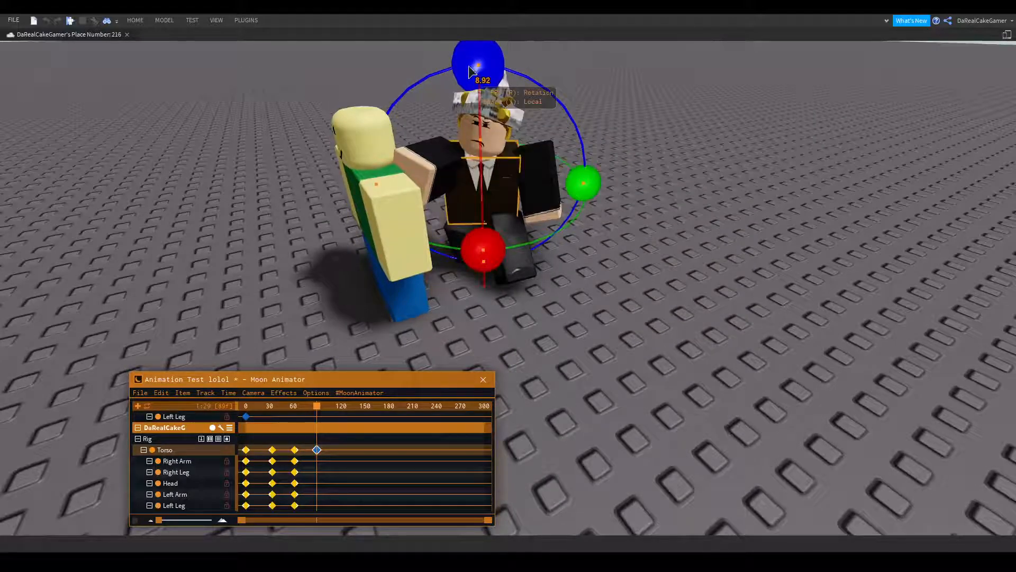
click(600, 86)
- Rotate and reposition the suited character's right arm at frame 89 to follow the torso
click(416, 167)
right_drag(416, 167, 473, 137)
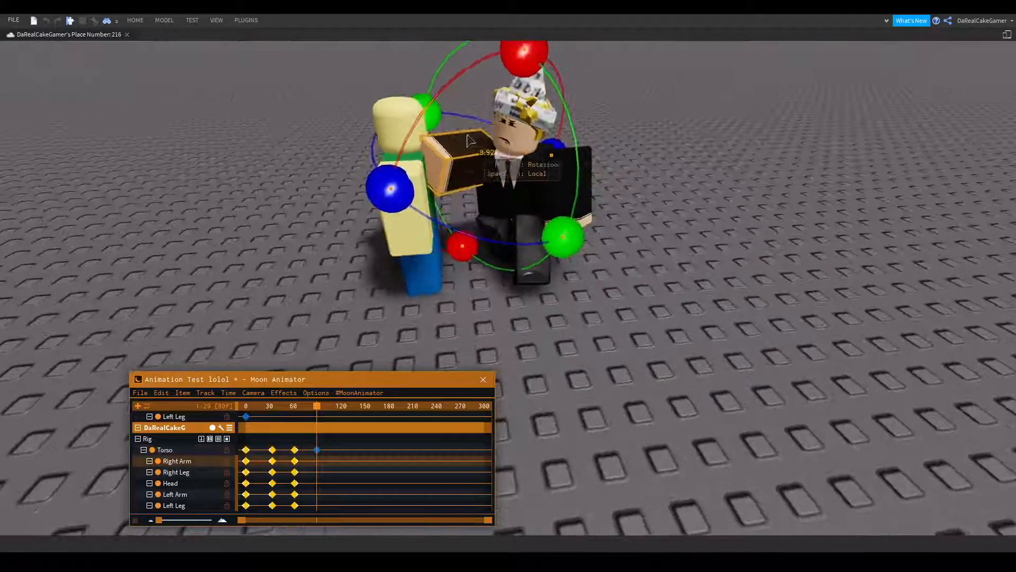
drag(551, 144, 449, 126)
key(r)
drag(507, 87, 505, 98)
drag(525, 222, 527, 228)
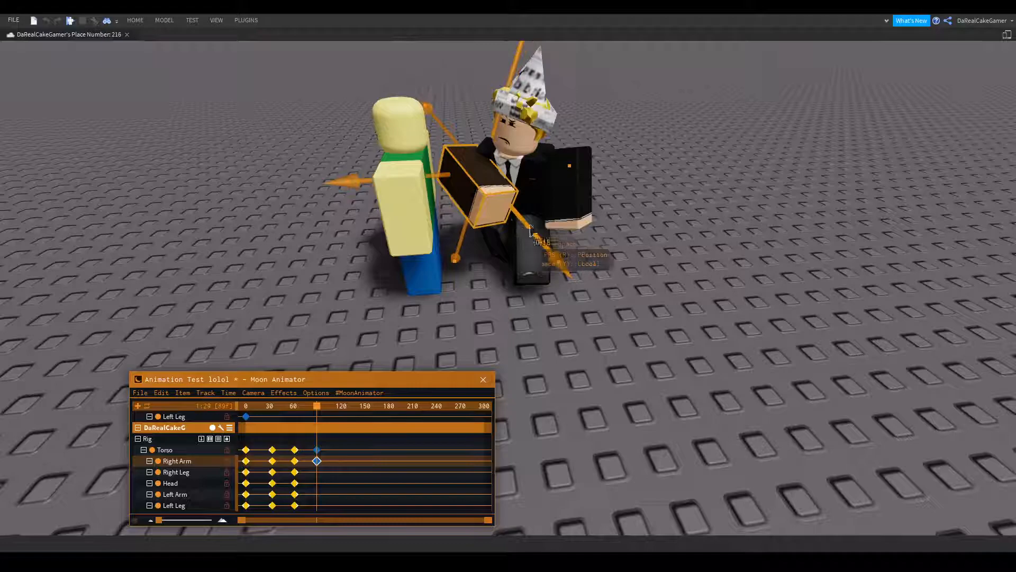
click(623, 100)
- Rotate the suited character's head at frame 89 to adjust its facing direction
click(516, 132)
right_drag(517, 132, 452, 150)
key(r)
scroll(515, 132, down, 3)
drag(453, 150, 513, 164)
right_drag(513, 164, 513, 164)
drag(414, 205, 406, 214)
drag(528, 281, 600, 257)
click(575, 188)
- Rotate the suited character's left leg at frame 89 to fit the new torso angle
scroll(552, 292, up, 3)
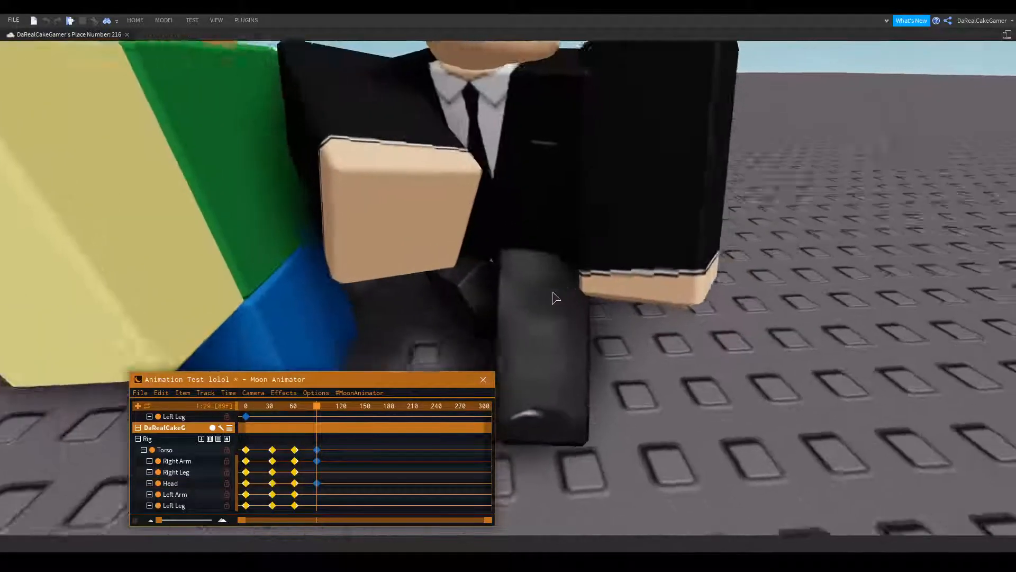
scroll(552, 294, up, 3)
scroll(540, 297, down, 4)
click(431, 274)
scroll(379, 261, up, 3)
scroll(379, 261, down, 3)
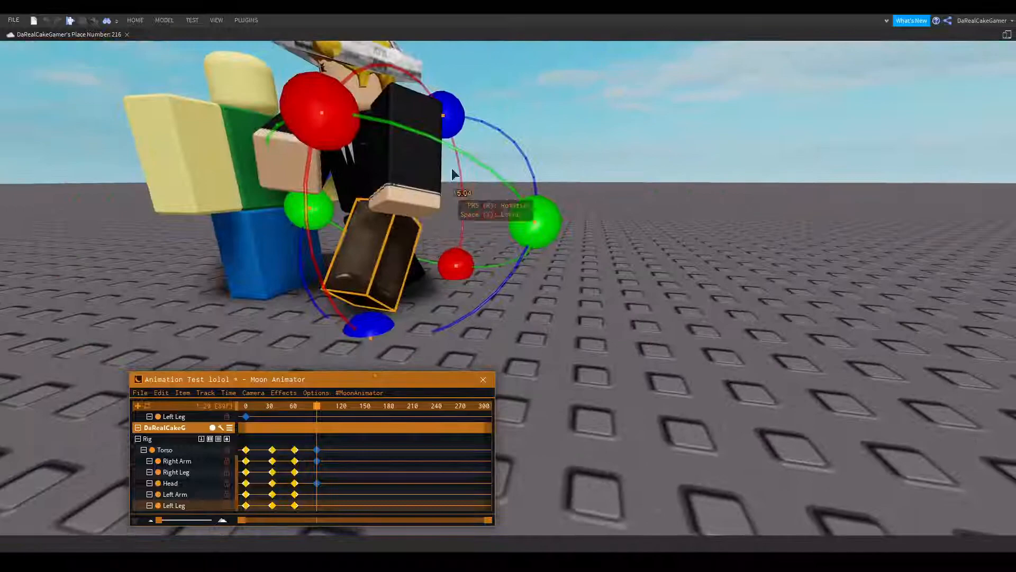
drag(450, 121, 474, 121)
scroll(473, 121, up, 3)
scroll(473, 122, down, 4)
right_drag(473, 122, 473, 121)
drag(512, 136, 522, 148)
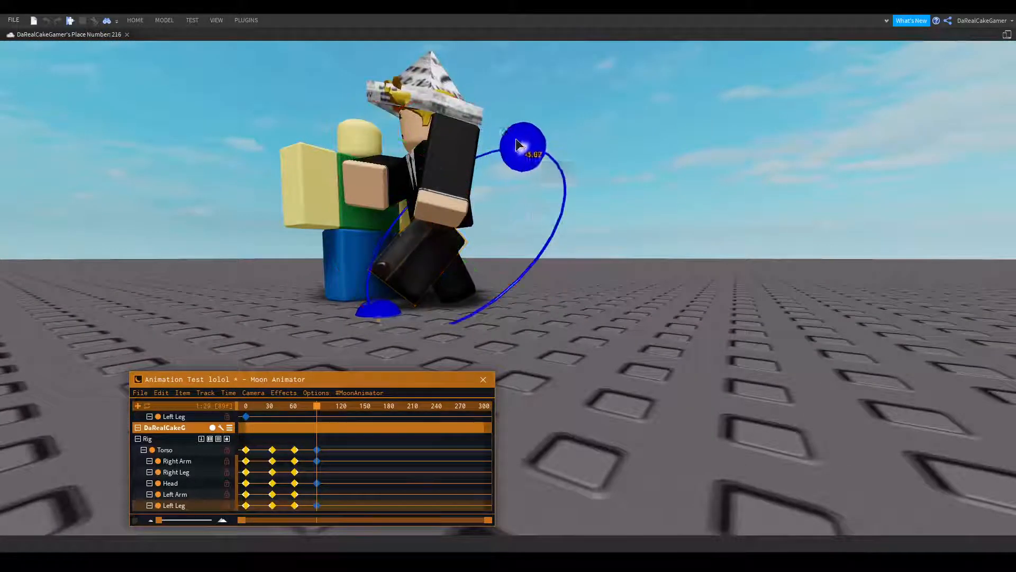
drag(367, 126, 353, 163)
click(607, 122)
right_drag(607, 122, 607, 122)
scroll(607, 122, up, 3)
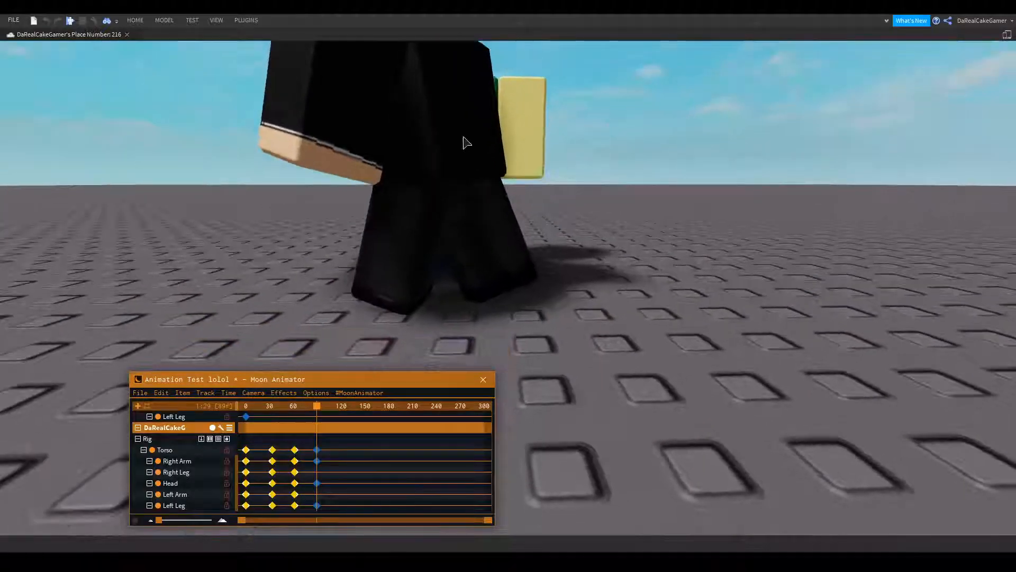
- Rotate the suited character's right leg at frame 89 to fit the new torso angle
click(468, 150)
right_drag(468, 151, 468, 124)
scroll(468, 125, down, 4)
drag(522, 172, 518, 182)
click(565, 237)
scroll(565, 239, up, 4)
right_drag(564, 237, 564, 237)
right_drag(367, 279, 367, 279)
scroll(367, 278, down, 3)
click(456, 270)
key(r)
scroll(461, 260, up, 3)
scroll(466, 245, down, 3)
drag(532, 116, 501, 81)
click(582, 186)
- Rotate the suited character's left arm at frame 89 to finish the pose
click(472, 238)
click(591, 130)
scroll(591, 132, down, 3)
right_drag(591, 130, 595, 132)
scroll(589, 135, up, 3)
scroll(592, 130, down, 2)
scroll(595, 133, up, 2)
click(510, 308)
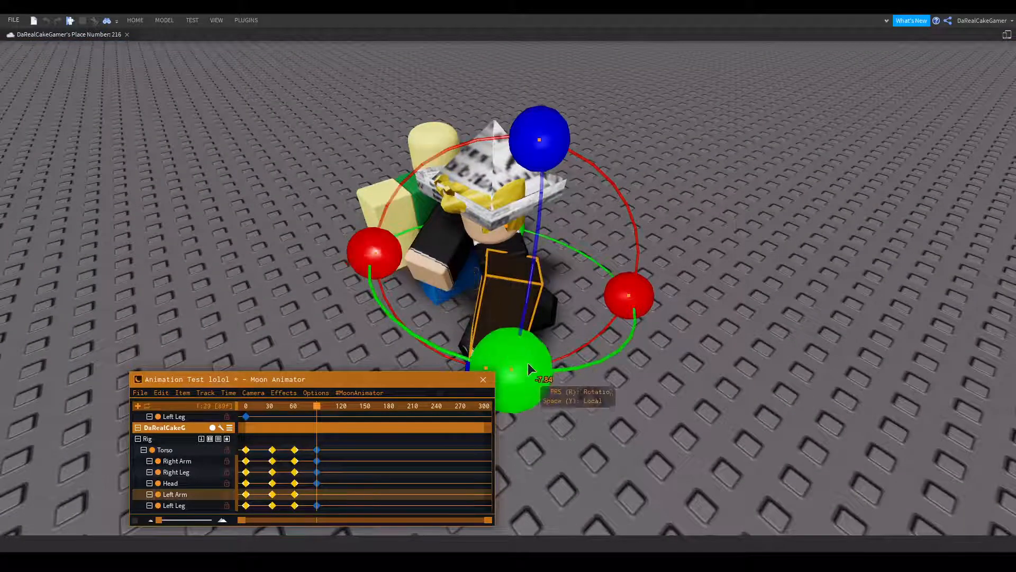
drag(528, 364, 588, 356)
click(632, 230)
- Return the playhead to frame 0 and preview the suited character's animation with the Moon Animator window hidden
right_drag(632, 230, 632, 230)
scroll(632, 229, up, 2)
scroll(632, 230, down, 1)
drag(316, 407, 228, 408)
right_drag(254, 253, 516, 203)
click(519, 203)
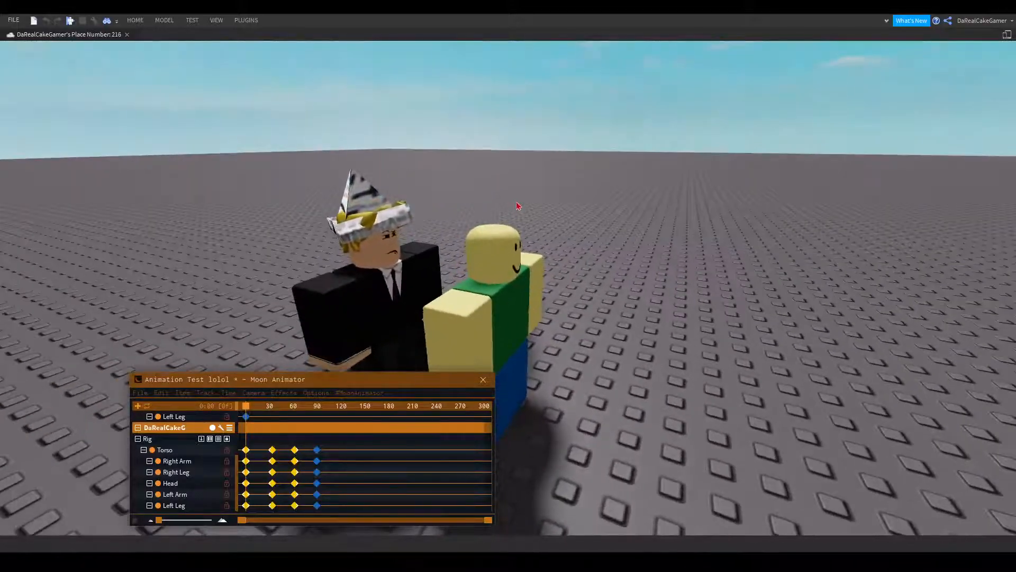
right_drag(458, 234, 458, 233)
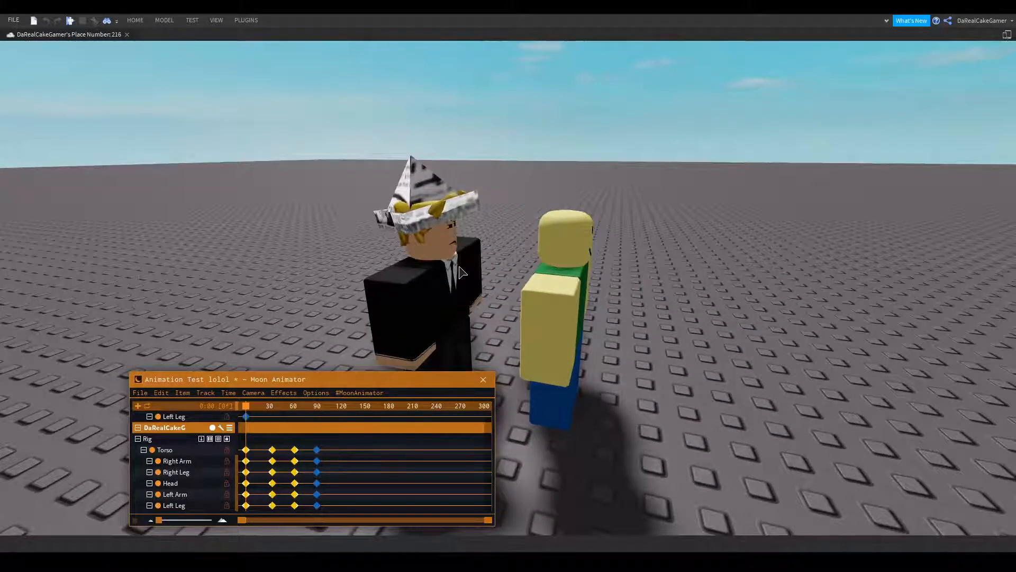
key(h)
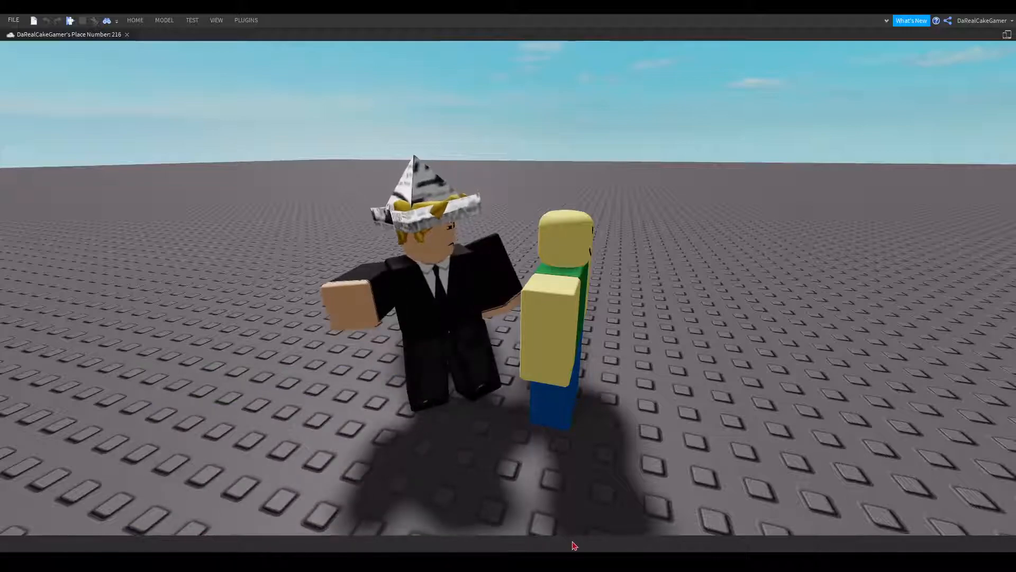
key(h)
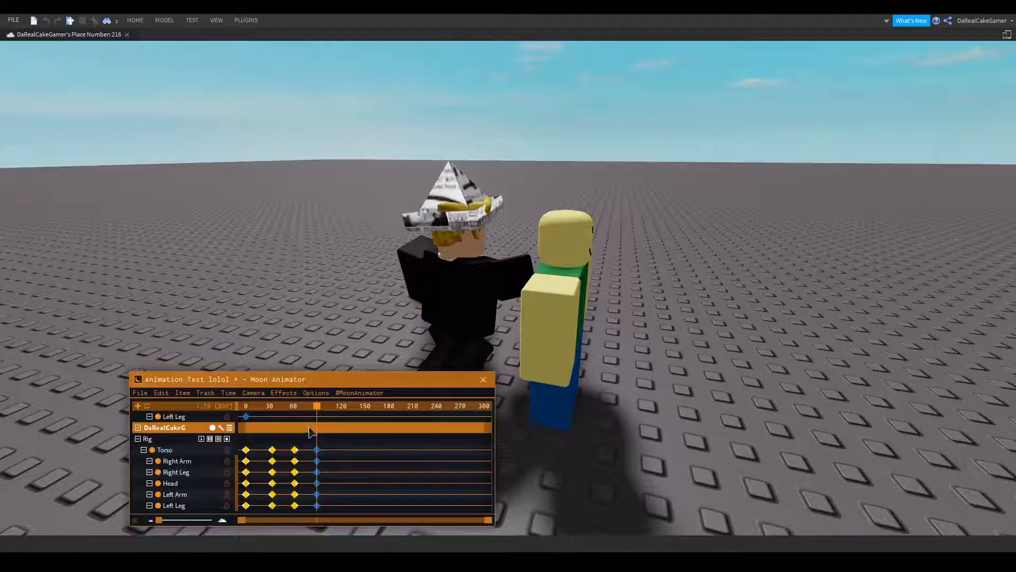
- Add keyframes at frame 61 for every R6 rig part from Torso to Left Leg and select them
drag(315, 407, 295, 417)
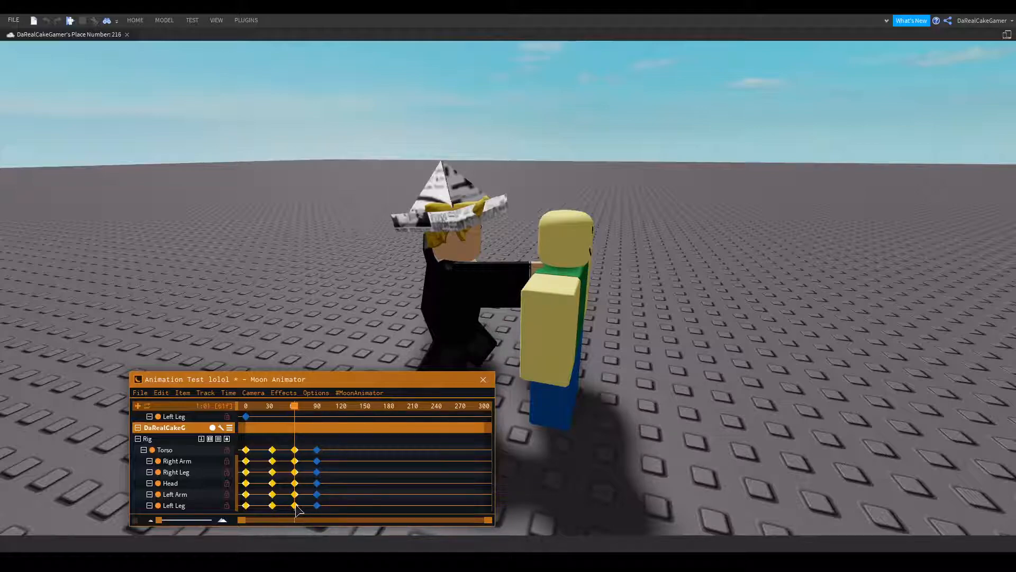
scroll(239, 493, up, 7)
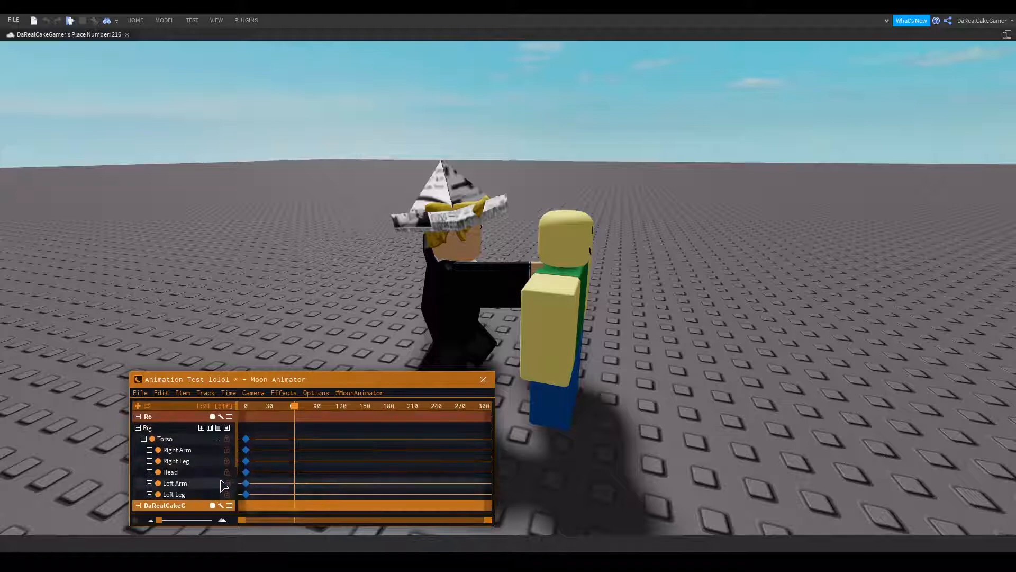
click(220, 439)
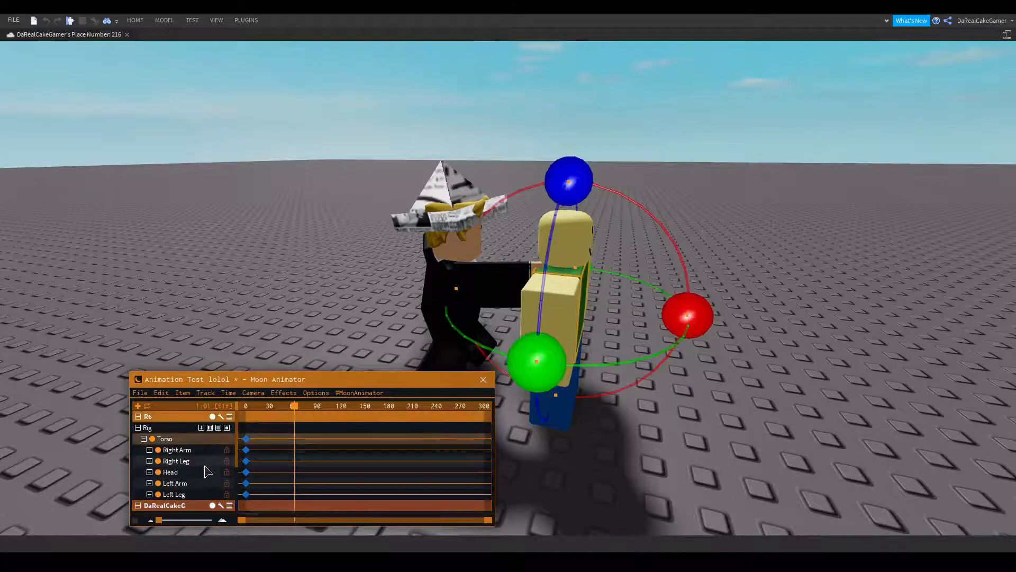
shift+click(189, 495)
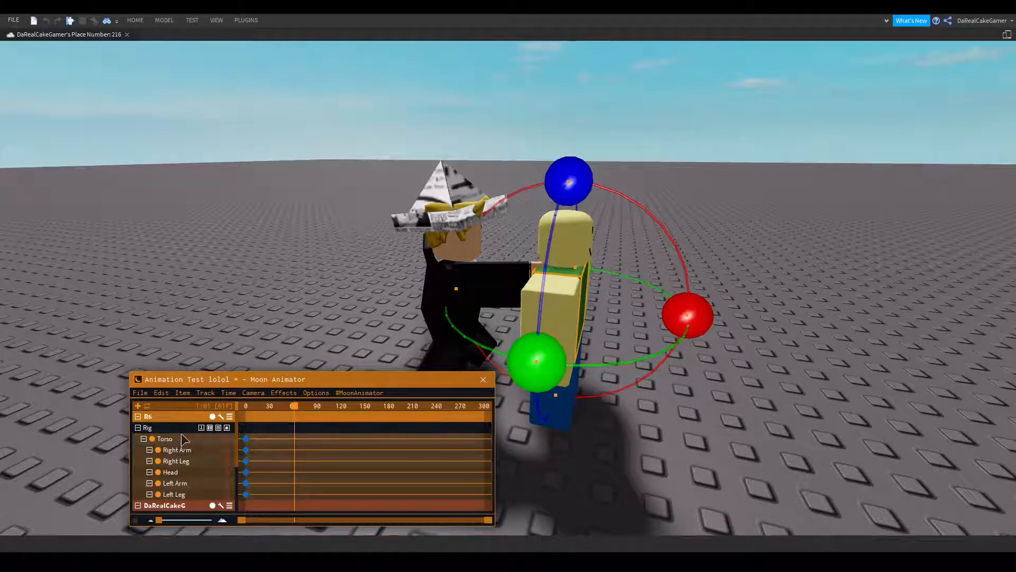
click(341, 468)
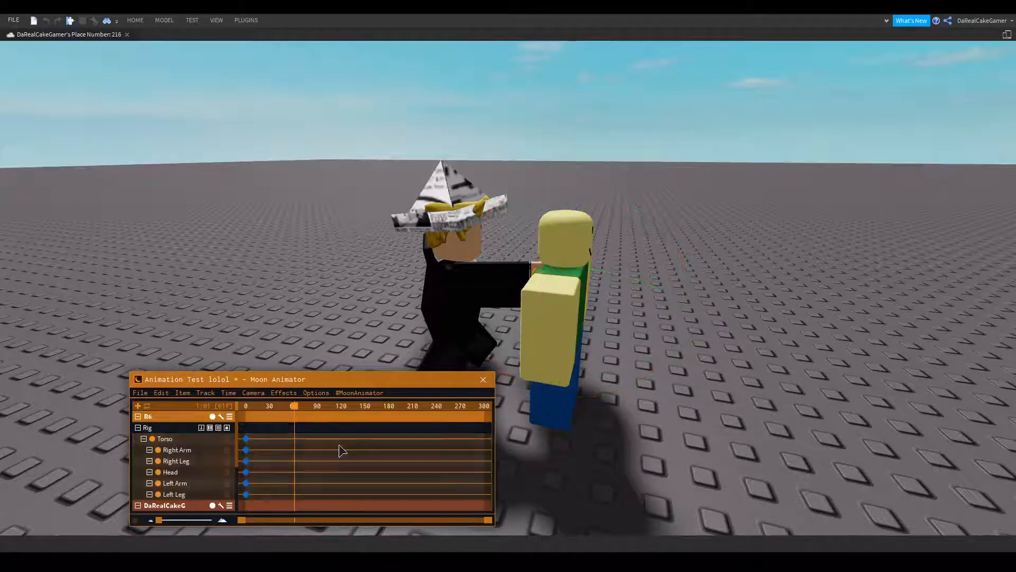
click(167, 439)
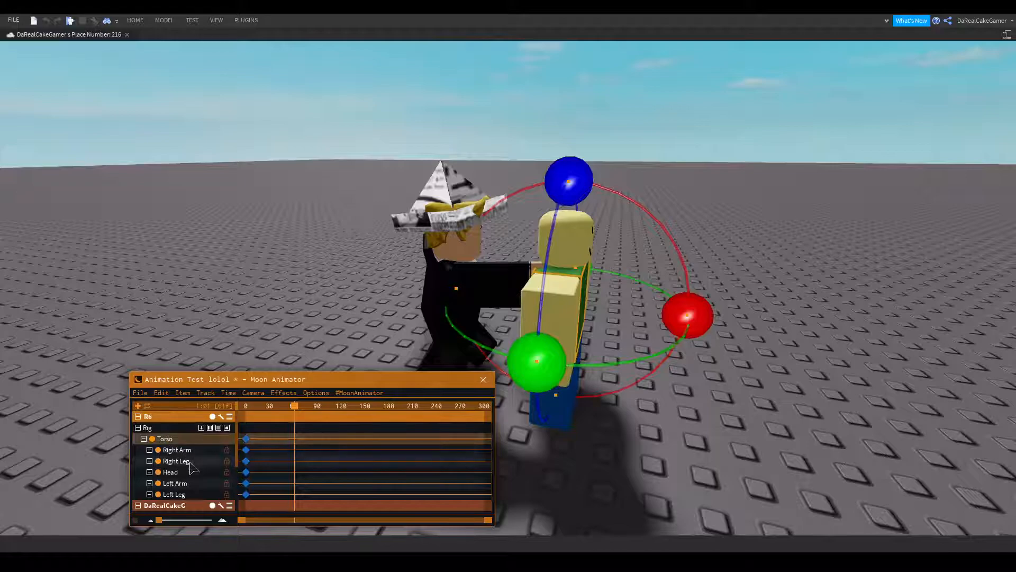
shift+click(185, 496)
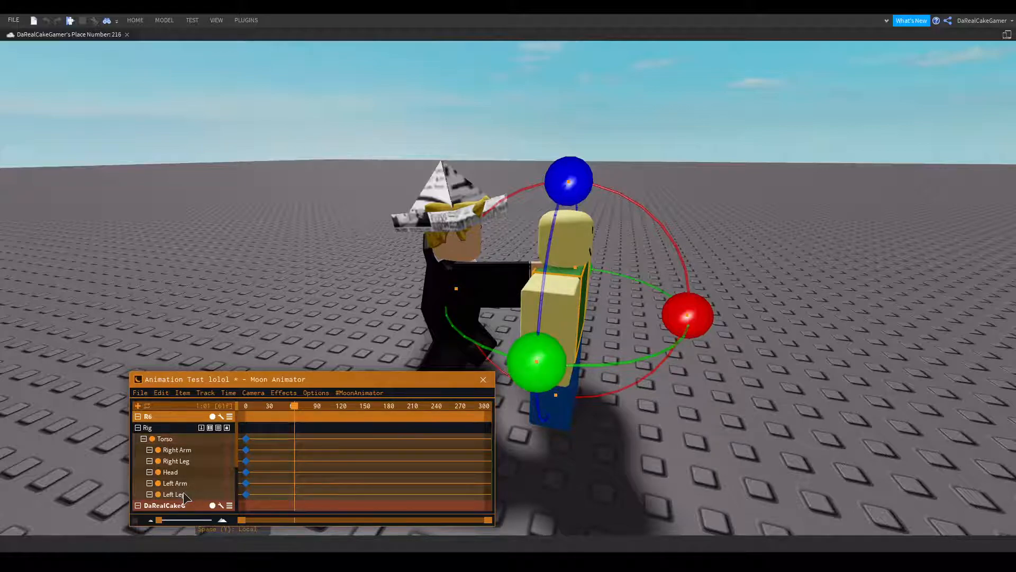
key(plus)
drag(304, 426, 295, 432)
drag(282, 500, 285, 504)
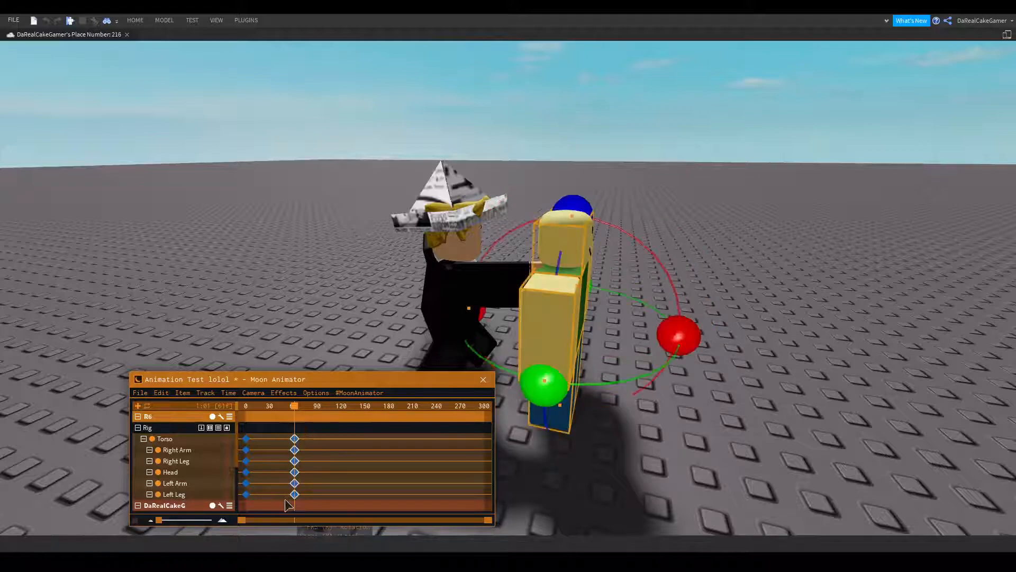
key(7)
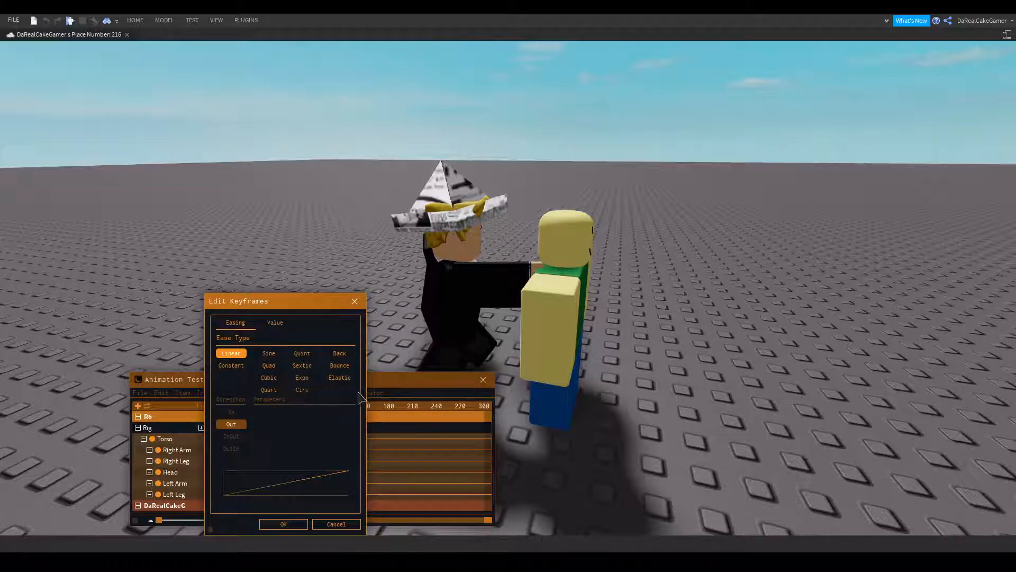
click(302, 391)
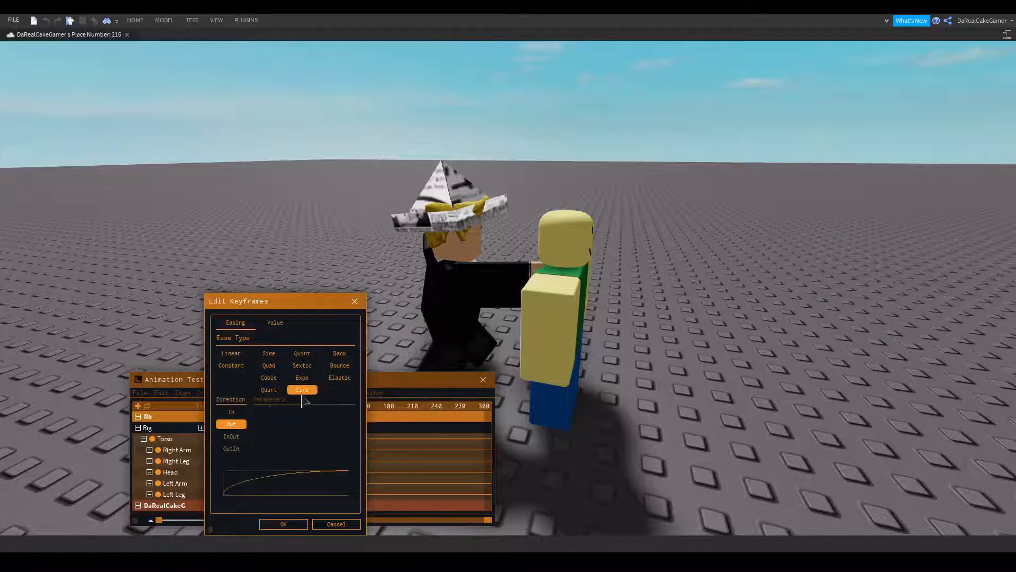
click(335, 524)
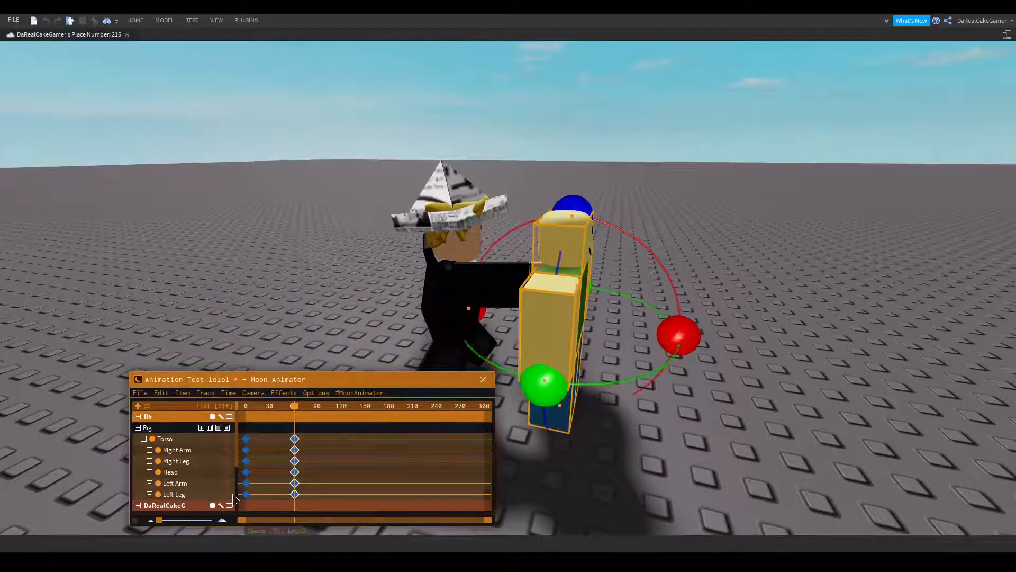
- Set the R6 rig's keyframes at frame 61 to Circ easing with the Out direction
key(7)
click(249, 390)
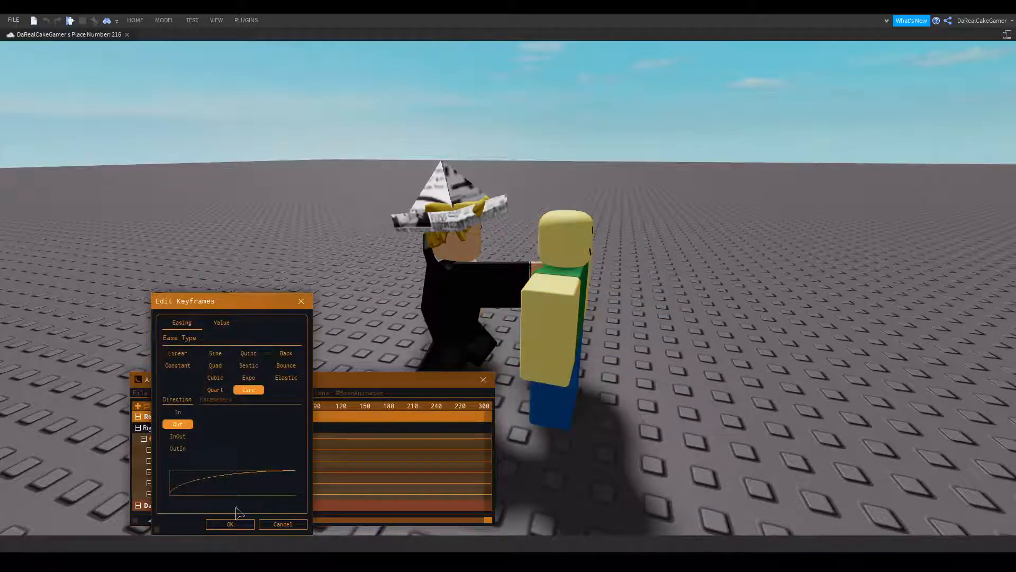
click(232, 524)
- Try moving the second character's torso far away from the suited character at frame 113
right_drag(489, 365, 548, 249)
click(549, 250)
drag(305, 407, 353, 408)
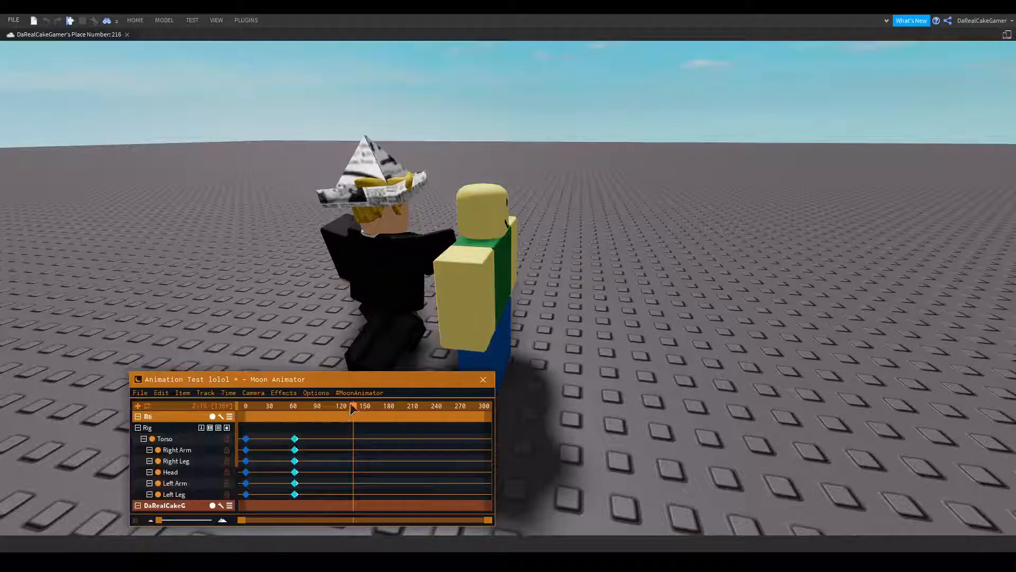
click(493, 271)
right_drag(494, 271, 504, 233)
click(504, 234)
click(393, 269)
key(Tab)
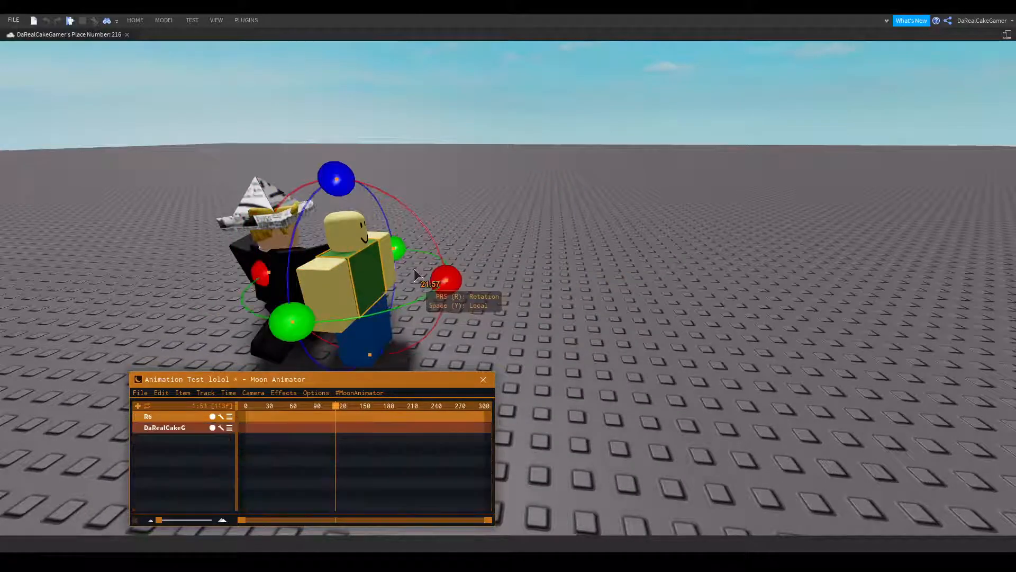
key(Tab)
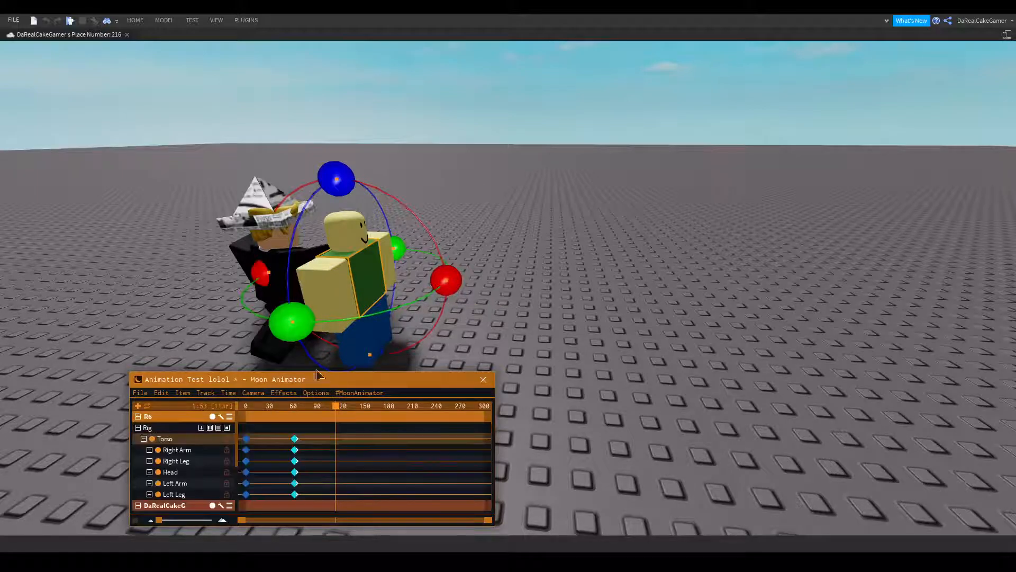
key(r)
drag(440, 281, 469, 270)
right_drag(463, 278, 468, 271)
drag(468, 270, 679, 207)
- Play the animation from frame 0 to preview the second character's movement
right_drag(637, 220, 447, 211)
scroll(267, 307, up, 3)
key(s)
key(a)
drag(333, 409, 228, 414)
key(a)
right_drag(279, 221, 279, 220)
key(space)
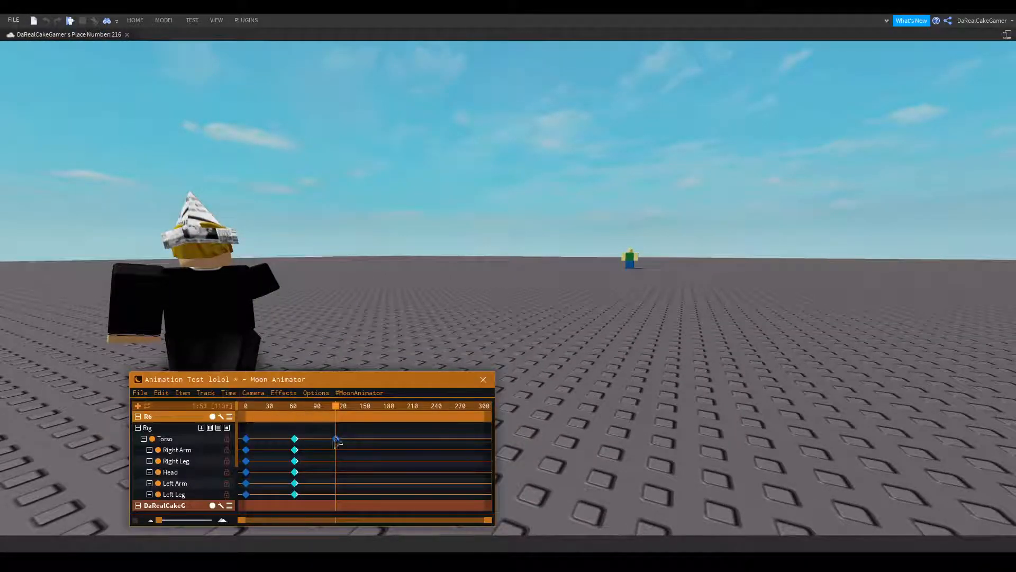
- Change the R6 rig's keyframes at frame 61 to Quint easing with the Out direction
drag(312, 438, 282, 507)
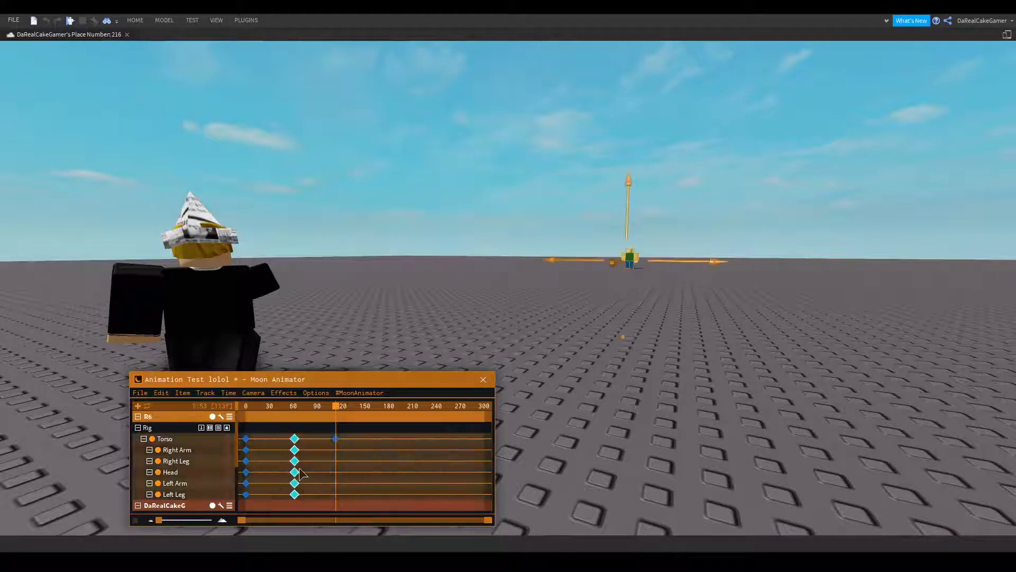
key(7)
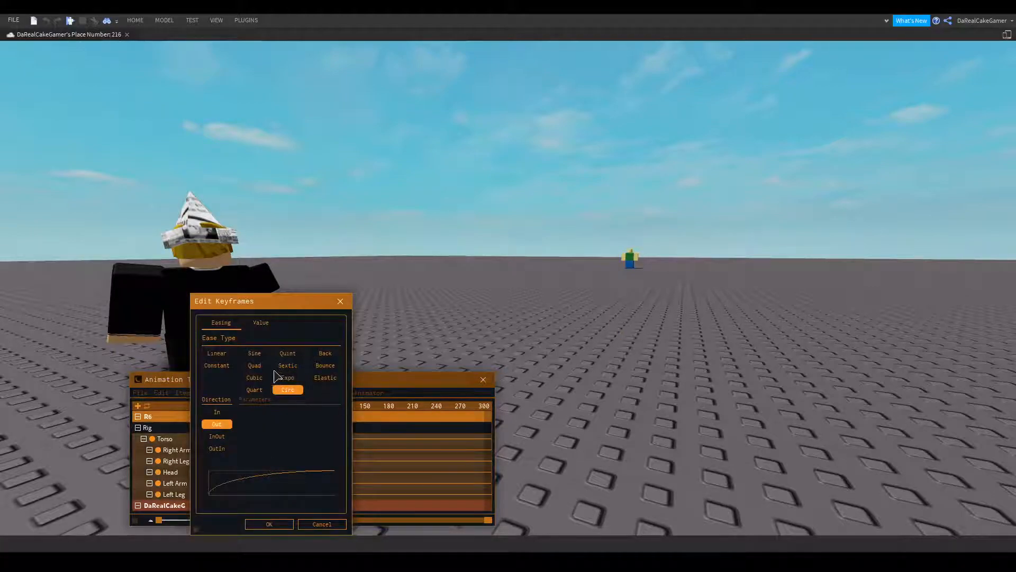
click(287, 354)
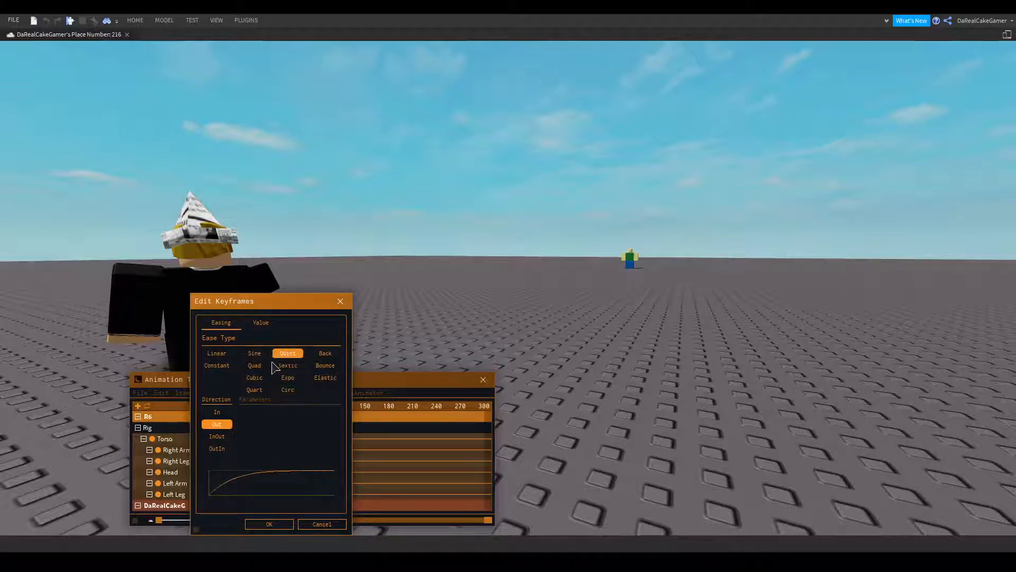
click(287, 525)
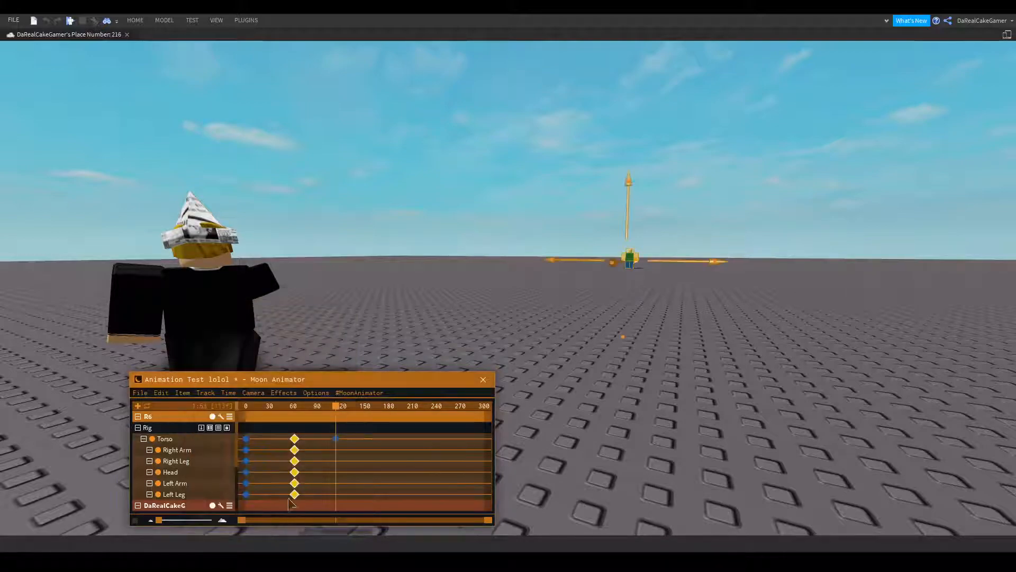
- Delete the second character's torso keyframe at frame 113 and move the playhead back toward frame 90
click(336, 439)
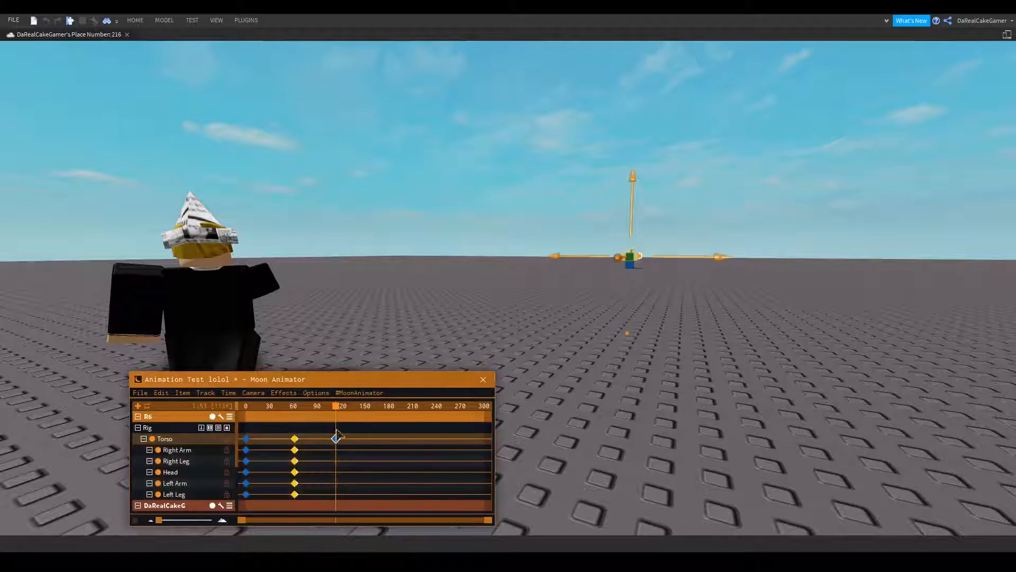
key(Delete)
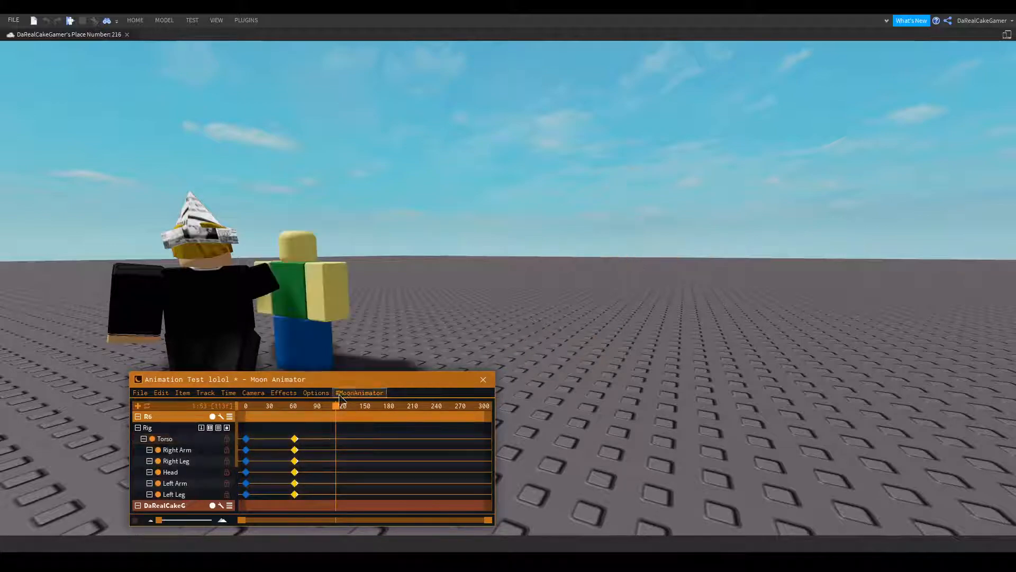
mouse_move(335, 408)
mouse_down()
mouse_move(318, 408)
mouse_move(324, 417)
mouse_up()
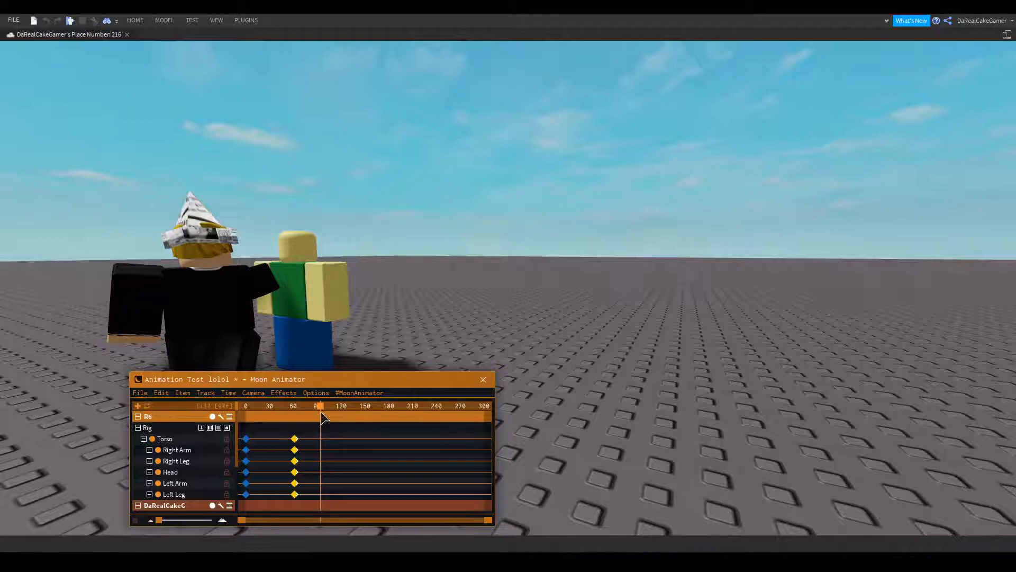
- Examine how the suited character's hand meets the second character at frame 61
scroll(197, 466, down, 5)
drag(323, 414, 297, 416)
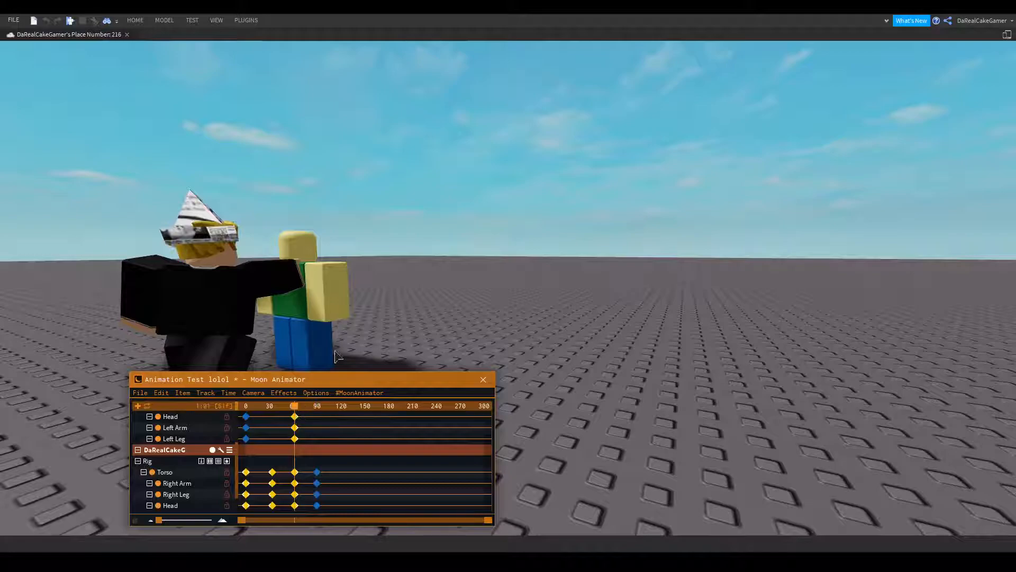
key(s)
right_drag(361, 290, 361, 291)
key(a)
key(w)
key(a)
key(w)
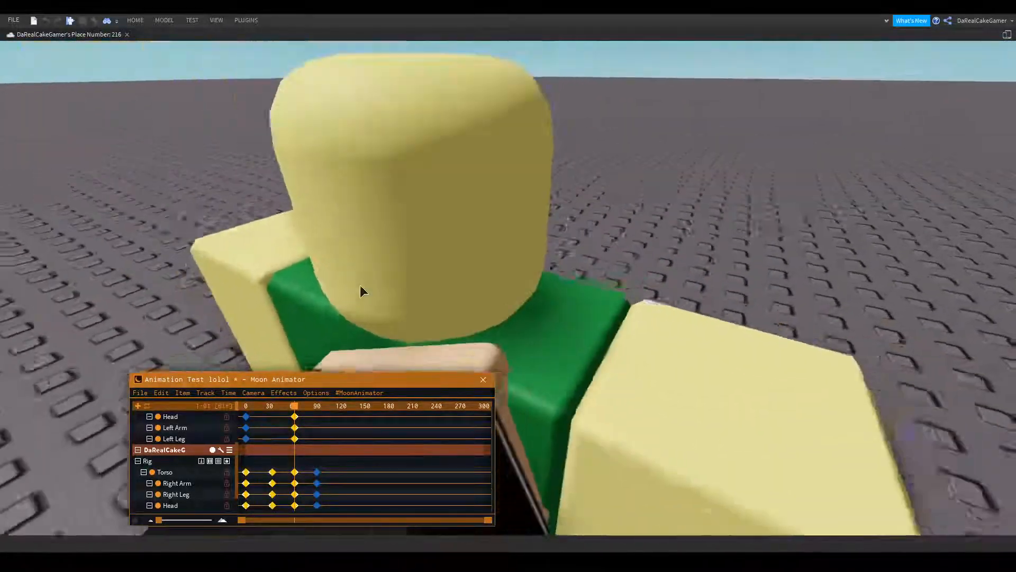
key(s)
- Move the playhead to frame 89 and rotate the second character's torso there
drag(299, 412, 316, 408)
click(480, 298)
key(r)
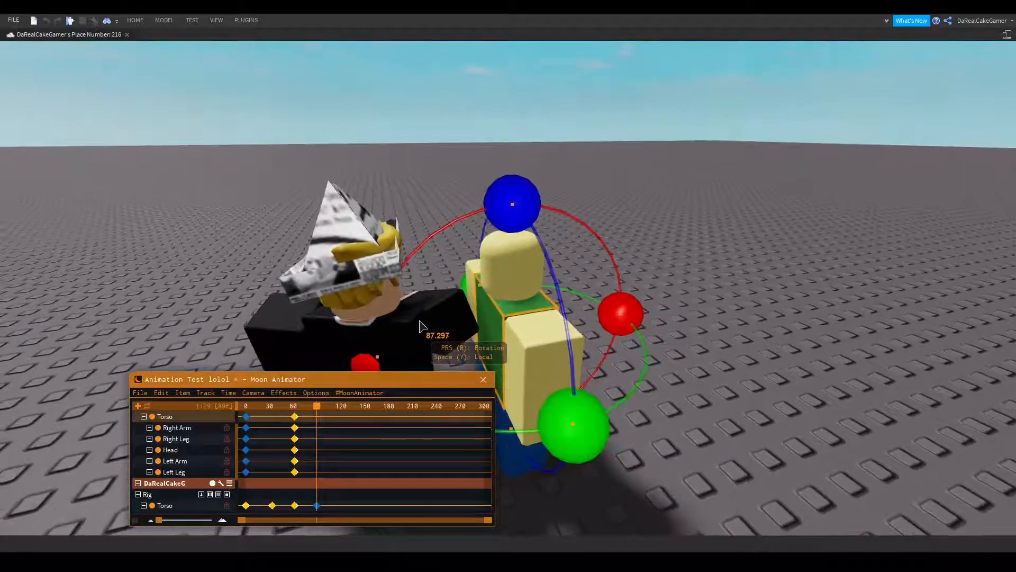
right_drag(419, 320, 427, 310)
key(s)
drag(545, 323, 578, 310)
drag(418, 312, 418, 294)
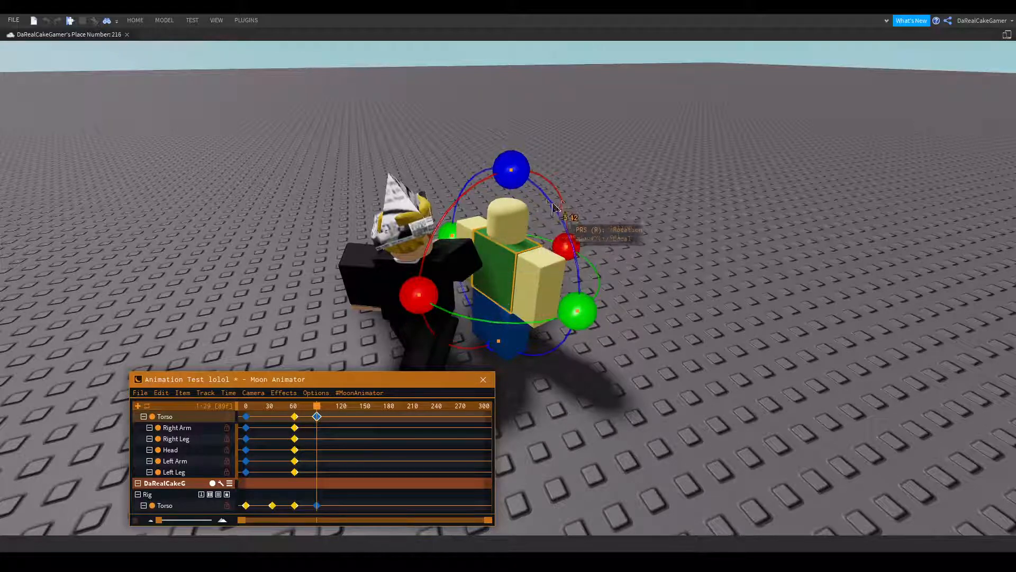
mouse_move(511, 169)
mouse_down()
mouse_move(486, 166)
mouse_move(507, 167)
mouse_up()
- Rotate and tilt the second character's head at frame 89
click(509, 211)
key(d)
right_drag(529, 206, 526, 208)
drag(387, 237, 365, 216)
drag(499, 129, 521, 134)
drag(488, 253, 477, 275)
drag(472, 311, 486, 294)
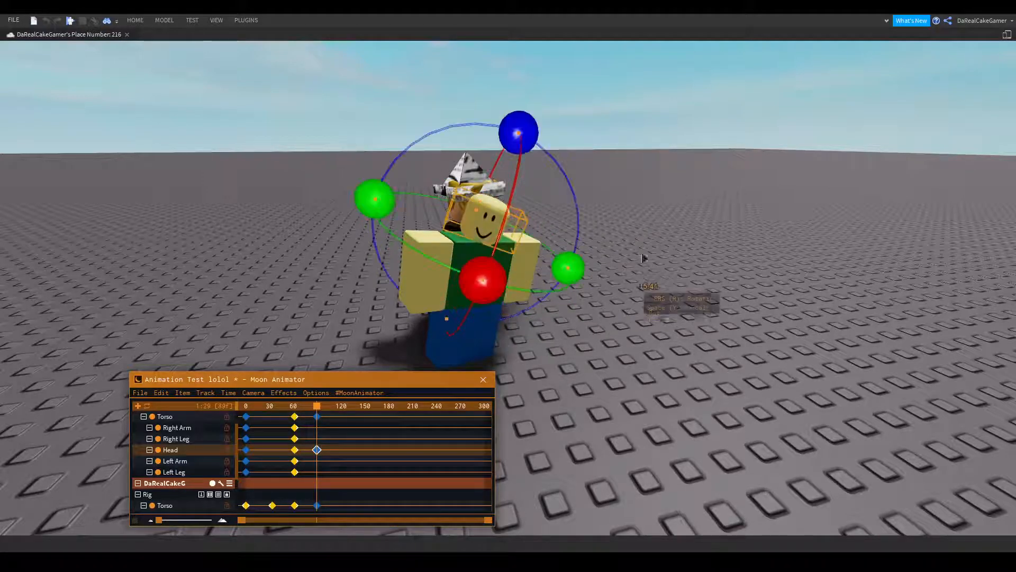
click(637, 271)
- Raise the second character's right arm forward at frame 89
click(452, 282)
drag(329, 252, 351, 275)
drag(535, 288, 454, 136)
click(534, 162)
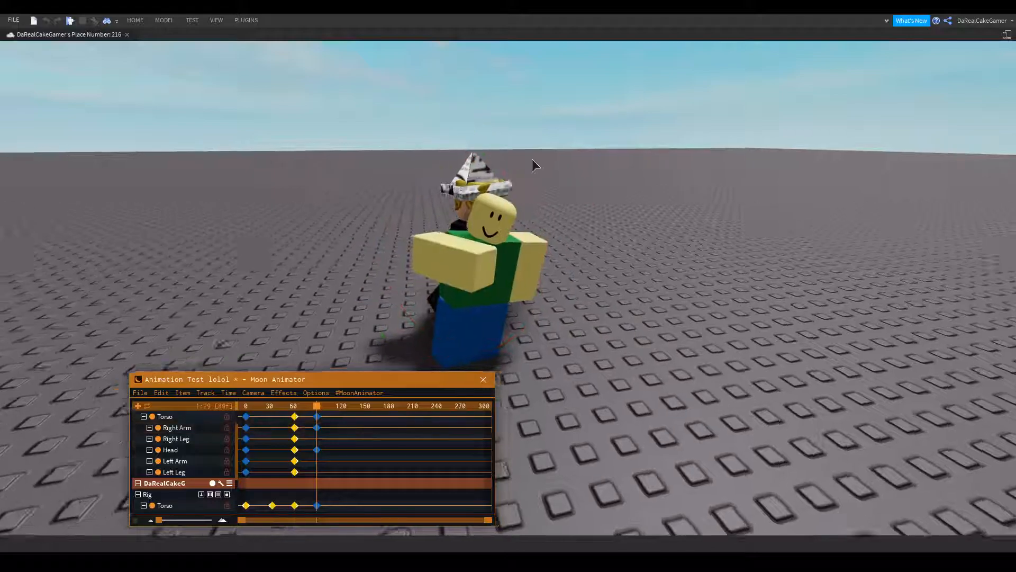
right_drag(533, 162, 533, 162)
- Raise the second character's left arm forward at frame 89 to match the right arm
click(538, 250)
click(495, 294)
right_drag(394, 278, 394, 278)
drag(269, 201, 360, 153)
drag(201, 233, 354, 81)
click(507, 119)
- Rotate one of the second character's legs at frame 89 to follow the leaning torso
right_drag(507, 119, 497, 132)
scroll(507, 119, up, 3)
scroll(497, 133, down, 3)
click(441, 282)
scroll(440, 282, down, 3)
drag(378, 265, 369, 316)
right_drag(397, 323, 399, 325)
key(a)
click(398, 325)
key(w)
key(a)
- Rotate the second character's other leg at frame 89 and refine the forward-leaning pose
click(519, 236)
right_drag(519, 236, 519, 236)
drag(526, 202, 516, 242)
click(450, 161)
right_drag(449, 161, 461, 154)
drag(538, 152, 576, 196)
key(r)
click(528, 241)
scroll(515, 272, up, 3)
scroll(516, 272, down, 5)
right_drag(515, 272, 466, 323)
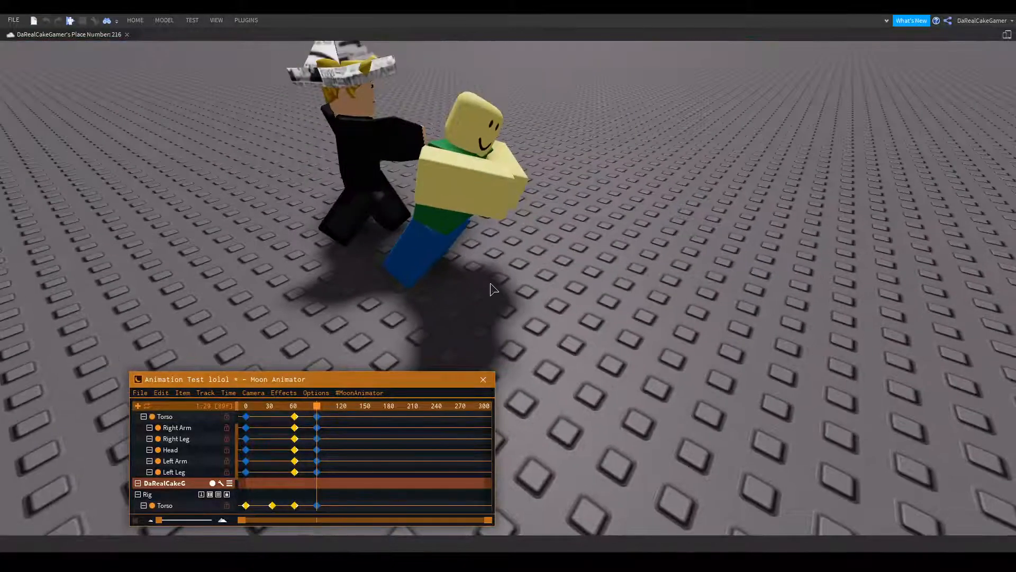
- Play the animation from the start and examine both characters' push poses from several angles
drag(319, 406, 246, 407)
key(space)
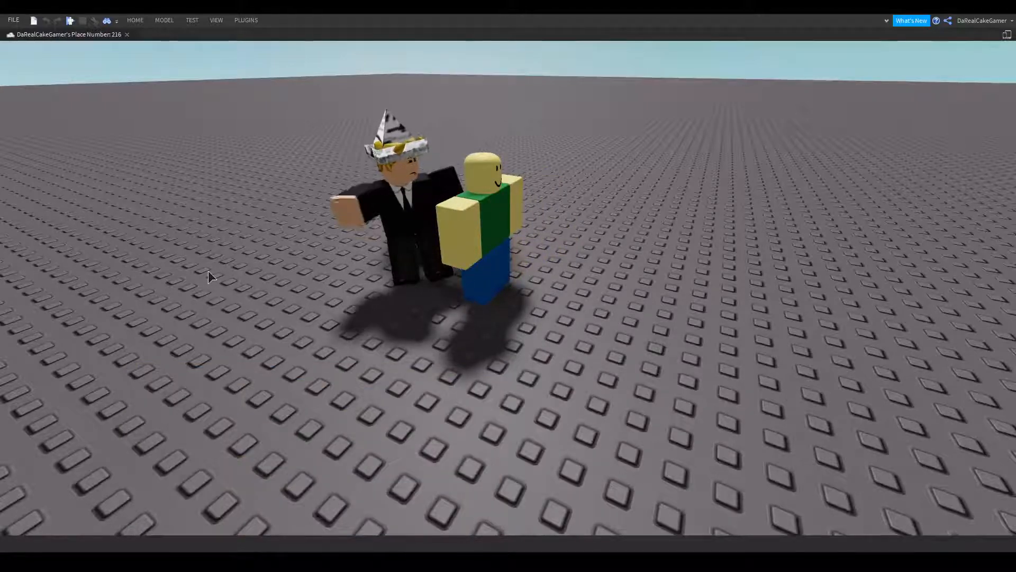
right_drag(339, 284, 411, 296)
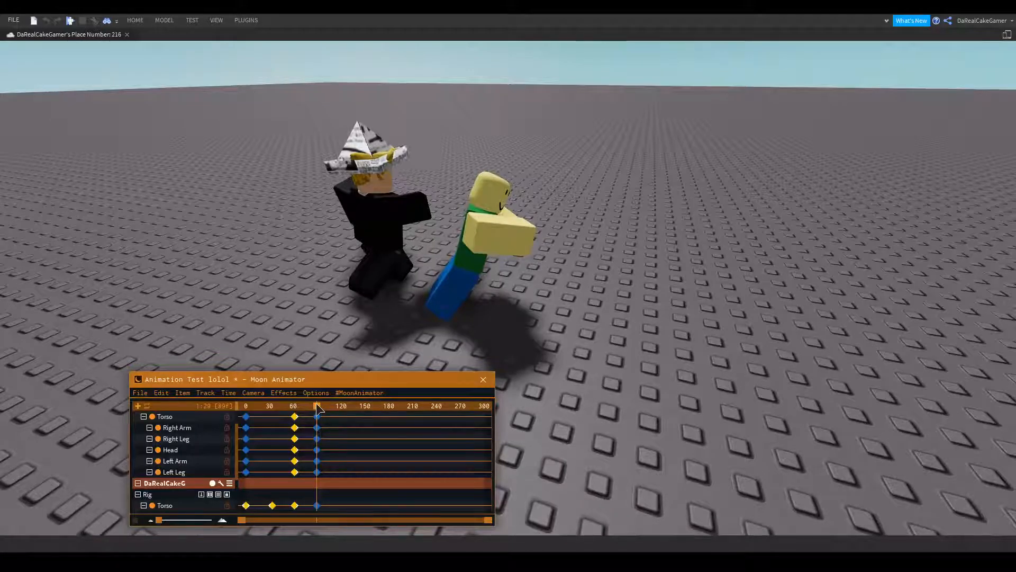
scroll(390, 331, up, 3)
right_drag(390, 331, 469, 218)
scroll(469, 218, down, 3)
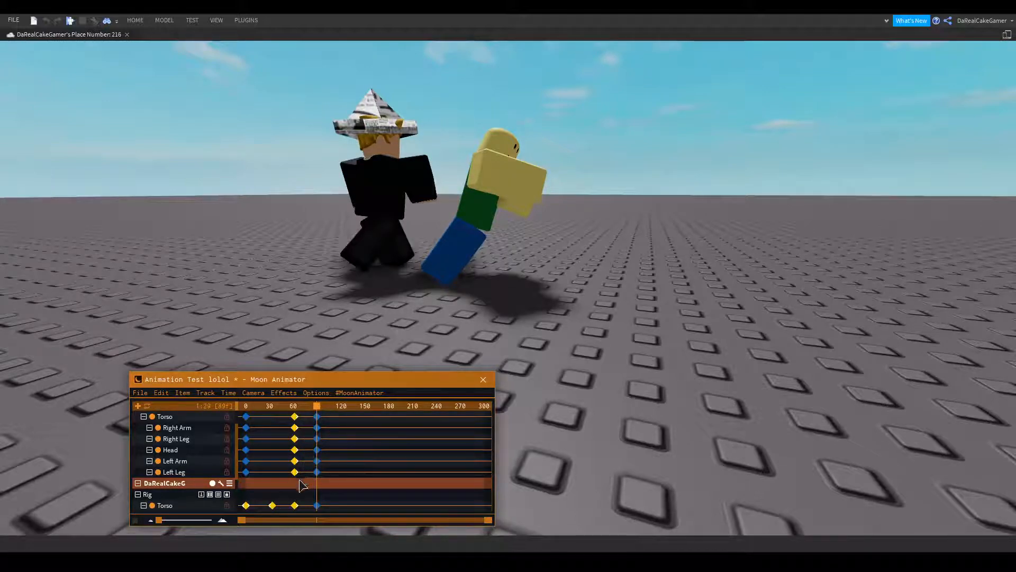
- Set the easing of the second character's keyframes around frame 60 to Linear and preview the push
drag(284, 412, 288, 426)
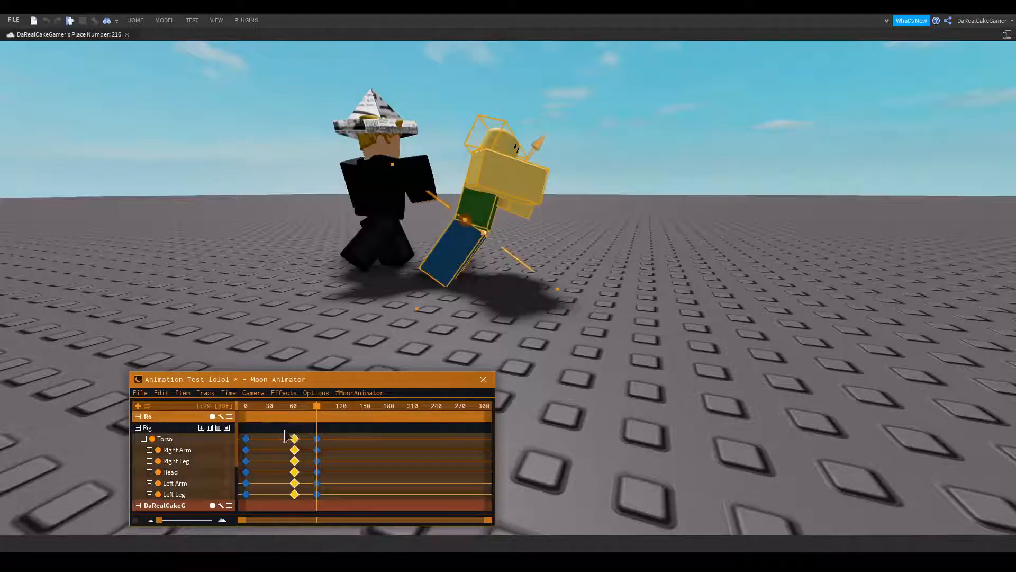
key(7)
click(227, 353)
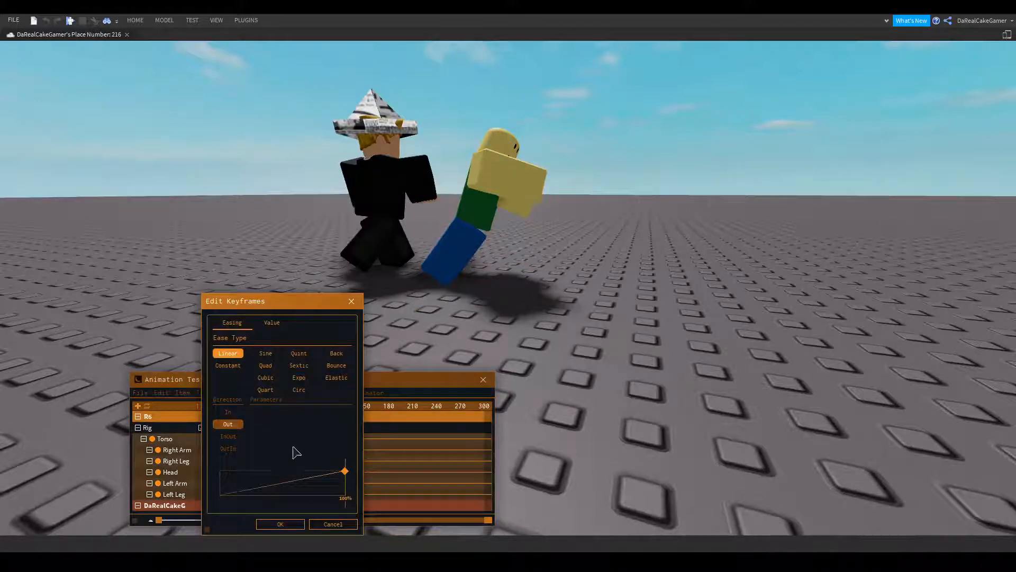
click(289, 521)
drag(317, 408, 291, 408)
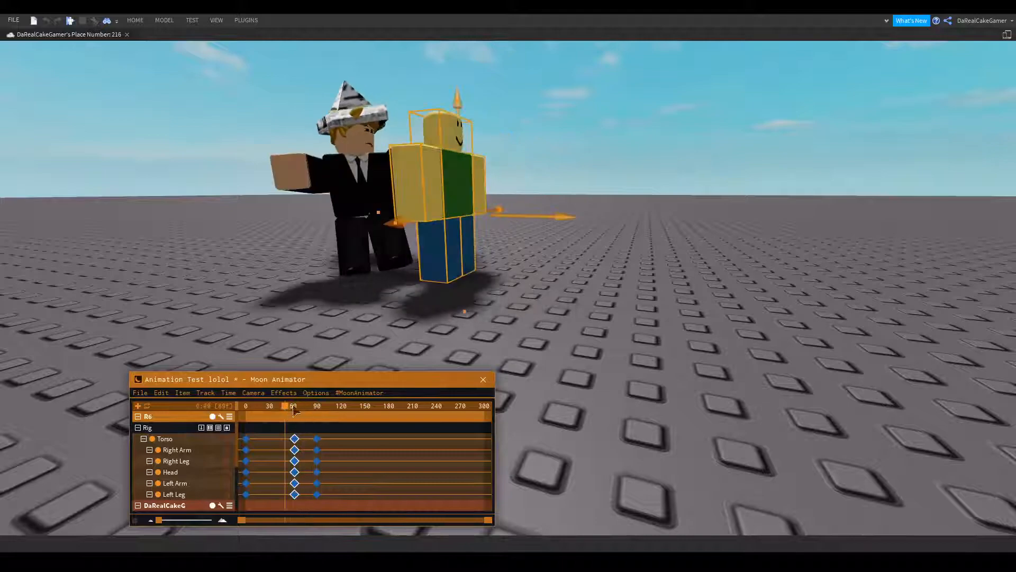
key(space)
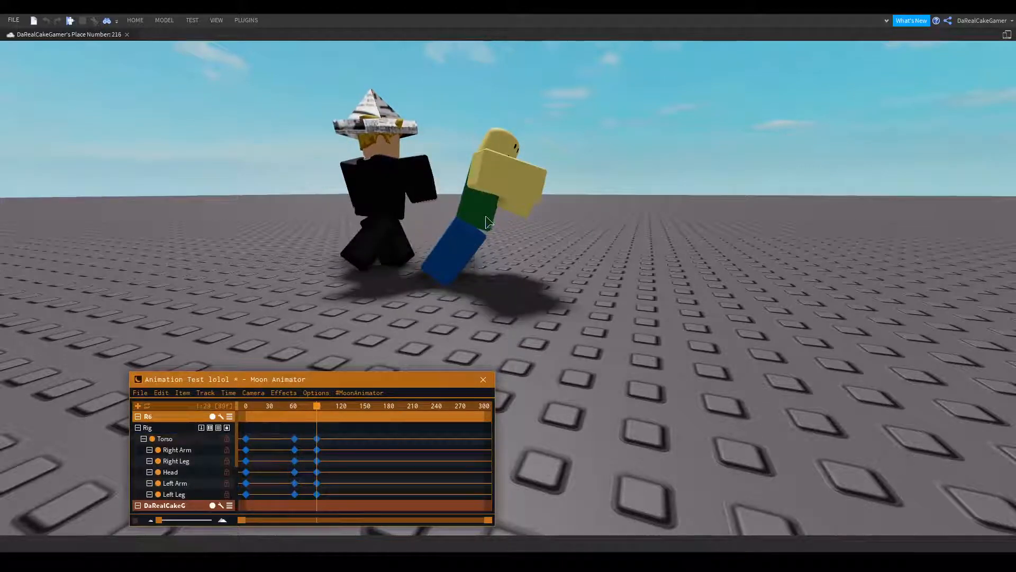
- Tilt the second character's torso forward at frame 89 and shift it ahead, down toward the ground
click(484, 217)
right_drag(483, 218, 478, 188)
key(r)
drag(545, 226, 543, 288)
right_drag(543, 288, 491, 267)
key(r)
drag(445, 266, 535, 271)
click(536, 270)
right_drag(427, 288, 427, 293)
- Rotate the second character's right leg at frame 89 to match the falling torso
click(435, 288)
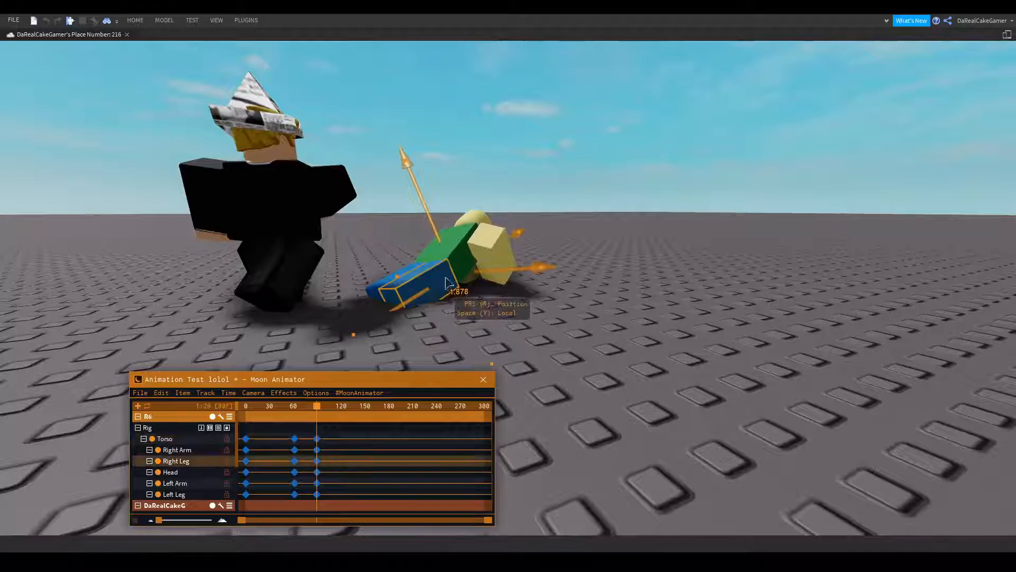
key(r)
mouse_move(418, 180)
mouse_down()
mouse_move(448, 176)
mouse_move(437, 184)
mouse_up()
click(475, 167)
right_drag(474, 168, 479, 170)
- Rotate the second character's left leg at frame 89 to line up with the right leg
click(585, 276)
right_drag(586, 276, 588, 277)
drag(455, 173, 413, 165)
click(418, 156)
- Rotate the second character's left arm down toward the ground at frame 89
right_drag(413, 165, 438, 163)
click(559, 354)
scroll(559, 354, down, 3)
right_drag(555, 351, 560, 355)
drag(536, 210, 441, 167)
right_drag(442, 167, 408, 167)
mouse_move(312, 170)
mouse_down()
mouse_move(340, 142)
mouse_move(325, 155)
mouse_up()
click(408, 122)
right_drag(408, 122, 408, 127)
scroll(453, 156, up, 3)
right_drag(453, 156, 455, 157)
- Rotate the second character's right arm at frame 89 so it braces against the ground
click(384, 182)
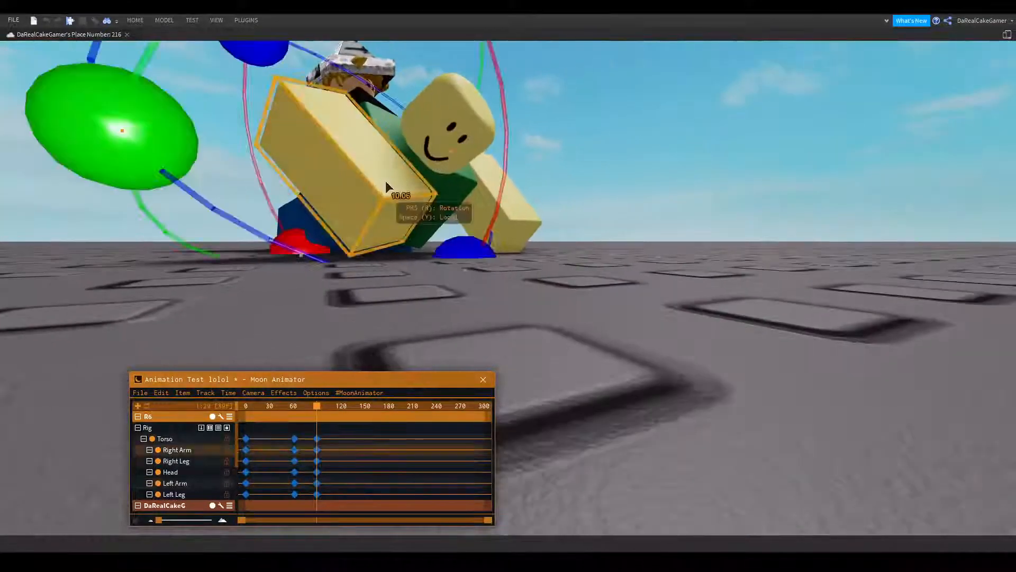
scroll(384, 182, down, 3)
drag(438, 111, 452, 157)
click(488, 157)
right_drag(498, 158, 498, 159)
scroll(498, 158, up, 3)
scroll(498, 159, down, 3)
- Fine-tune the second character's braced landing pose at frame 89 with small rotation and position adjustments
click(401, 252)
drag(376, 140, 397, 140)
right_drag(413, 167, 415, 169)
key(r)
drag(449, 341, 455, 350)
click(535, 348)
right_drag(535, 348, 498, 344)
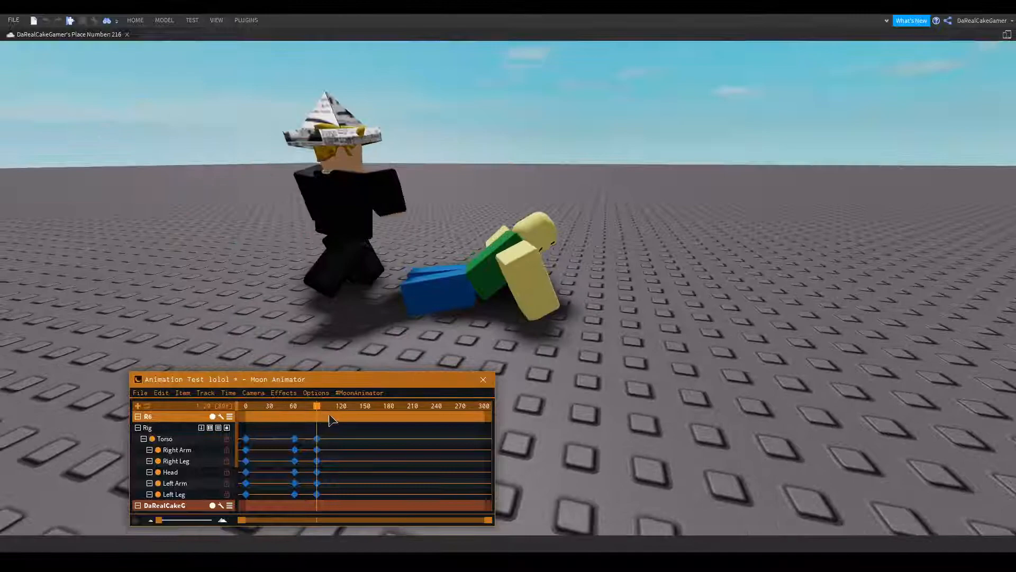
- Set the easing of the second character's frame 89 keyframes to Cubic with direction In and preview the fall
drag(315, 502, 316, 503)
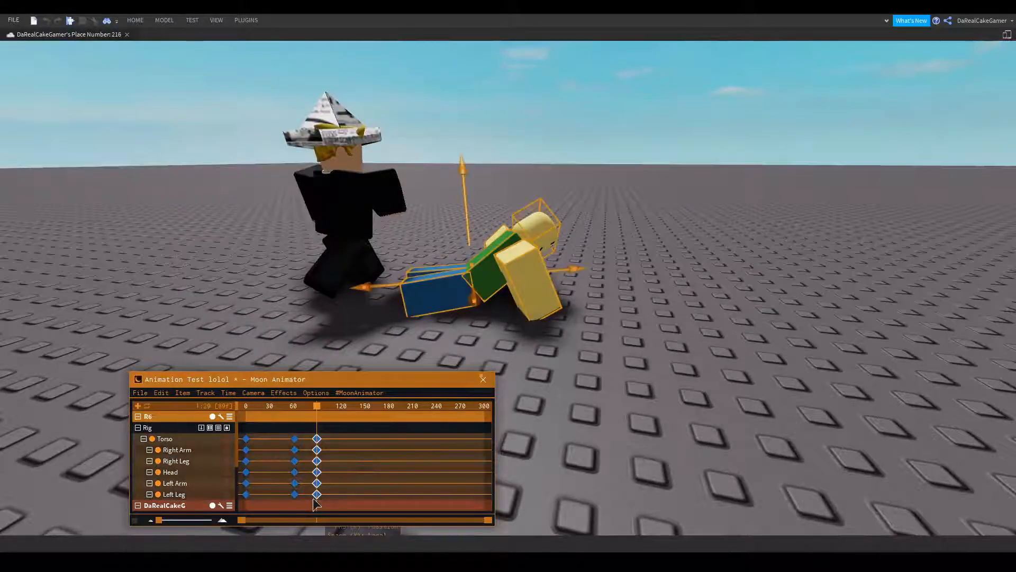
double_click(317, 494)
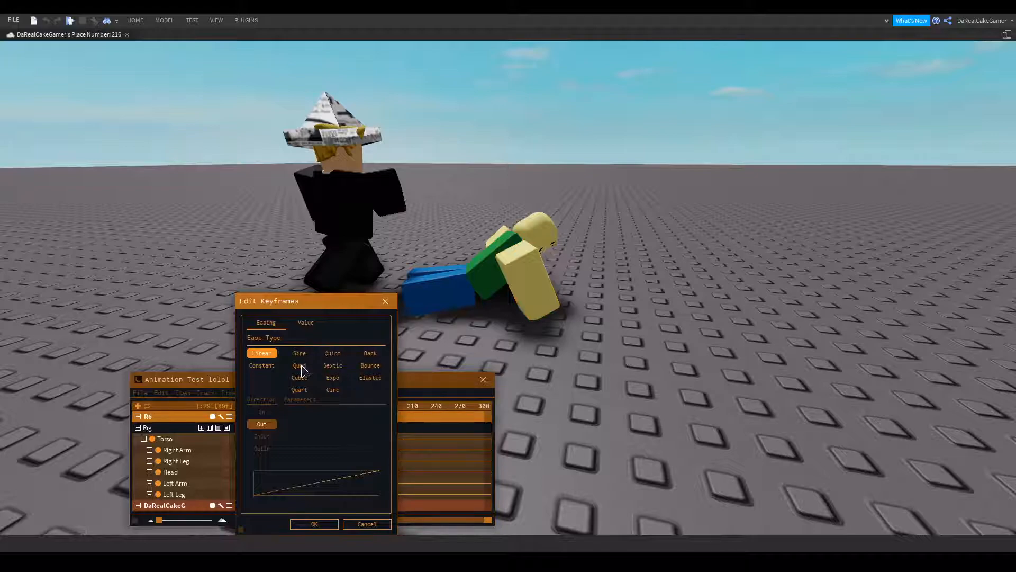
click(300, 366)
click(300, 379)
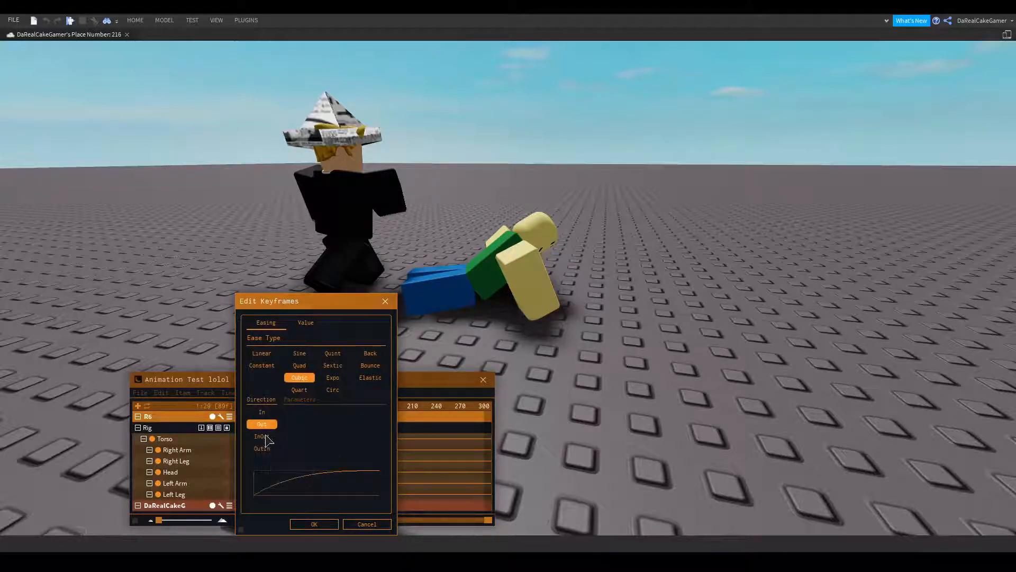
click(261, 411)
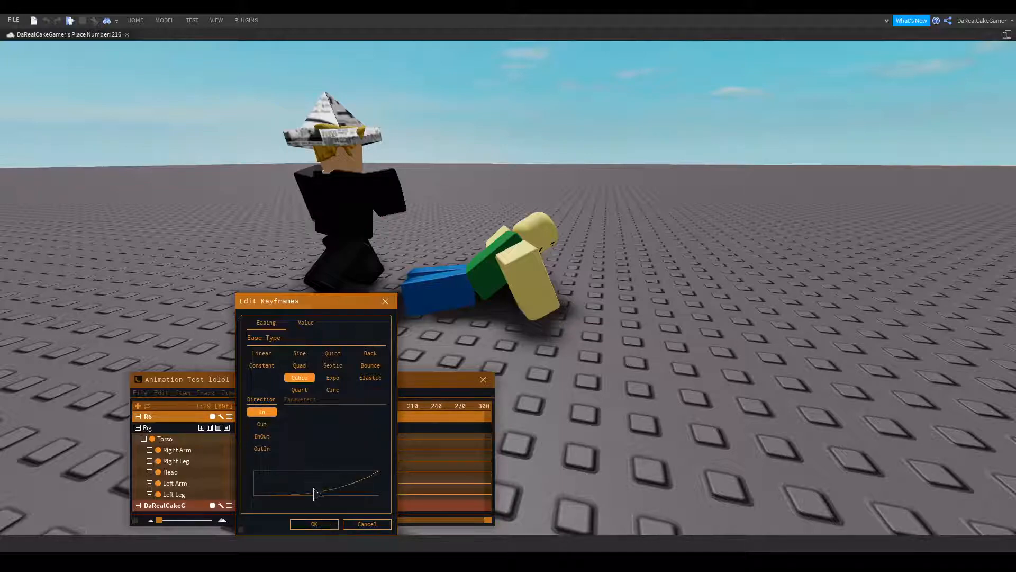
click(317, 523)
drag(316, 438, 283, 403)
click(244, 317)
key(space)
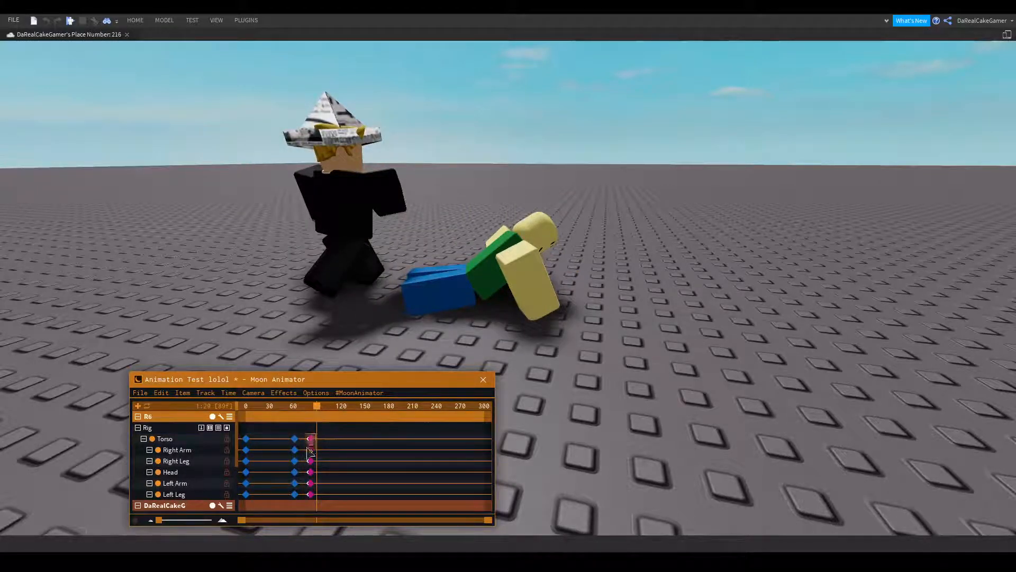
- Move the second character's landing keyframes earlier to about frame 75 and play the fall
drag(309, 495, 310, 494)
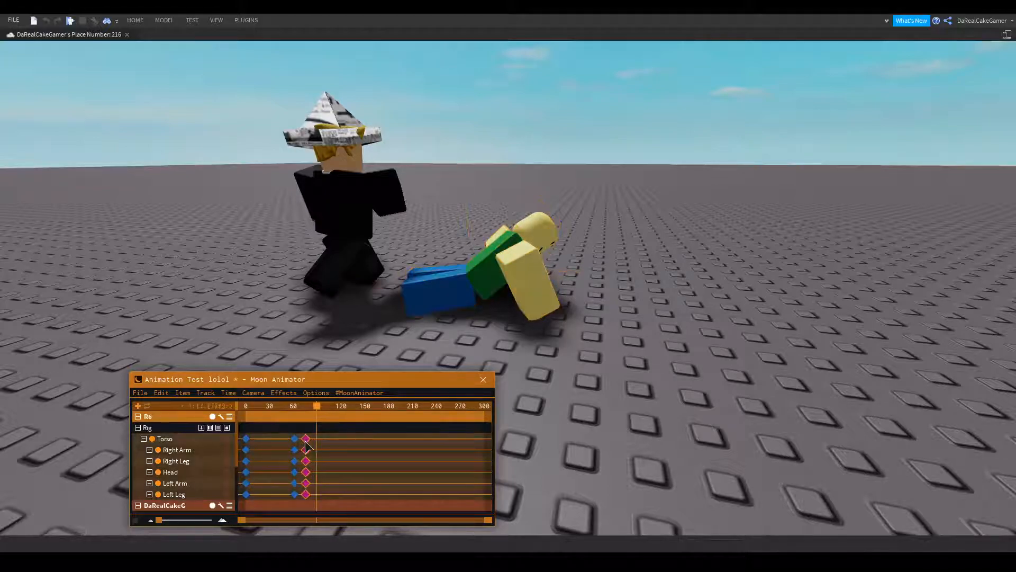
drag(321, 409, 291, 407)
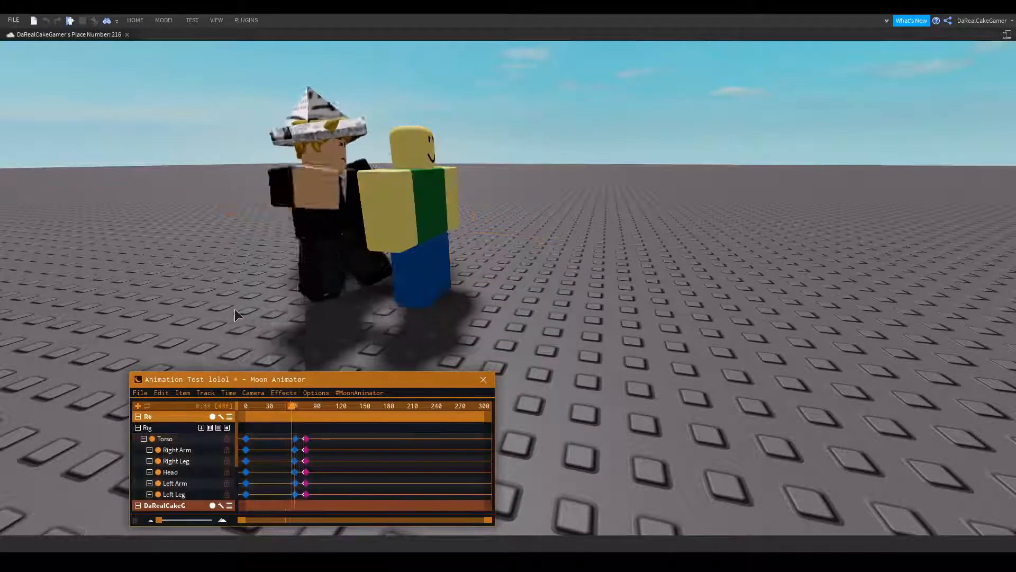
key(space)
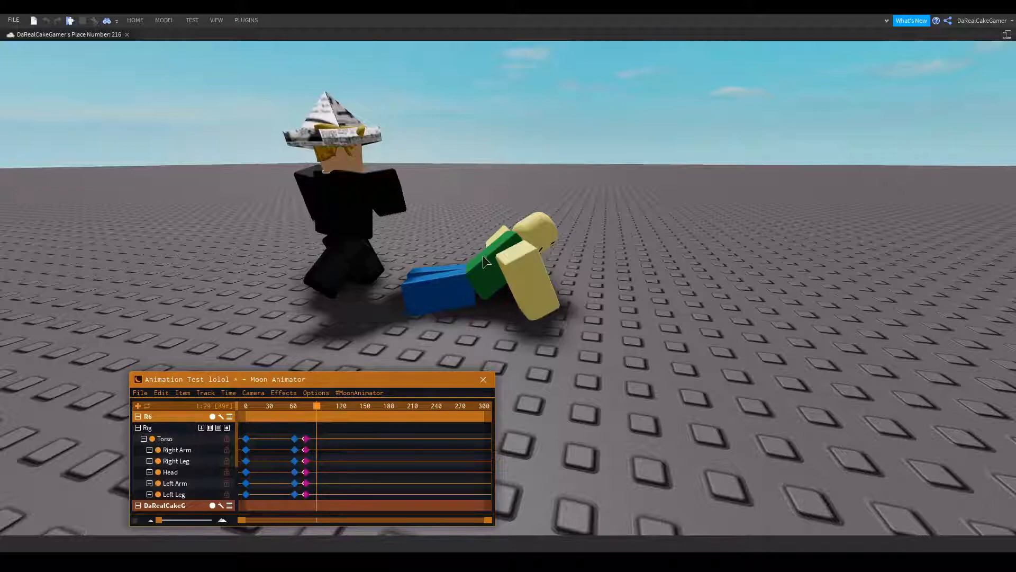
- Rotate the second character's torso nearly flat at frame 89, slide it forward, and lower it to the ground
click(485, 261)
key(r)
drag(427, 184, 510, 169)
key(r)
drag(576, 272, 641, 268)
right_drag(639, 269, 640, 268)
drag(641, 268, 664, 267)
scroll(617, 219, up, 5)
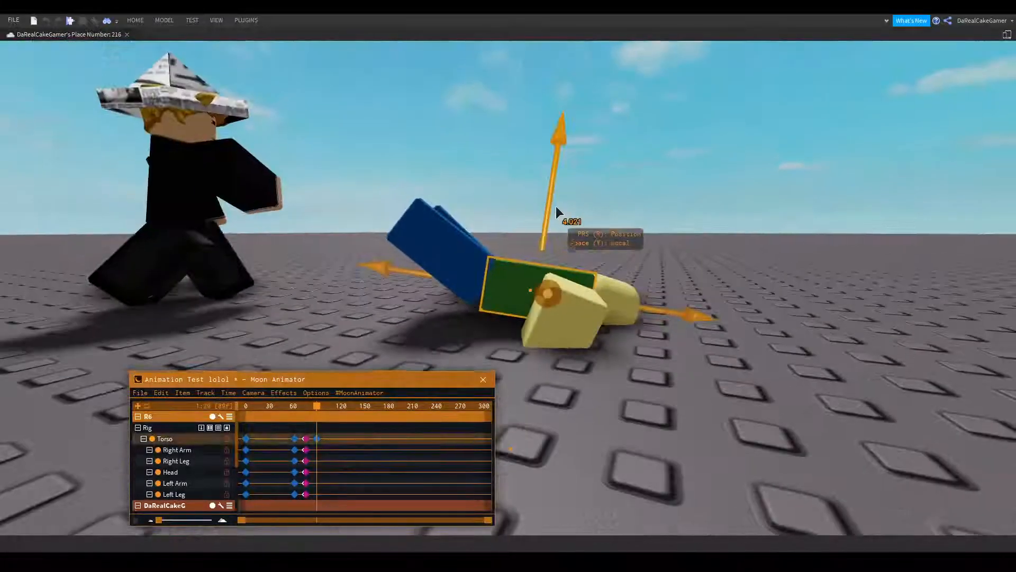
drag(556, 205, 542, 220)
click(574, 205)
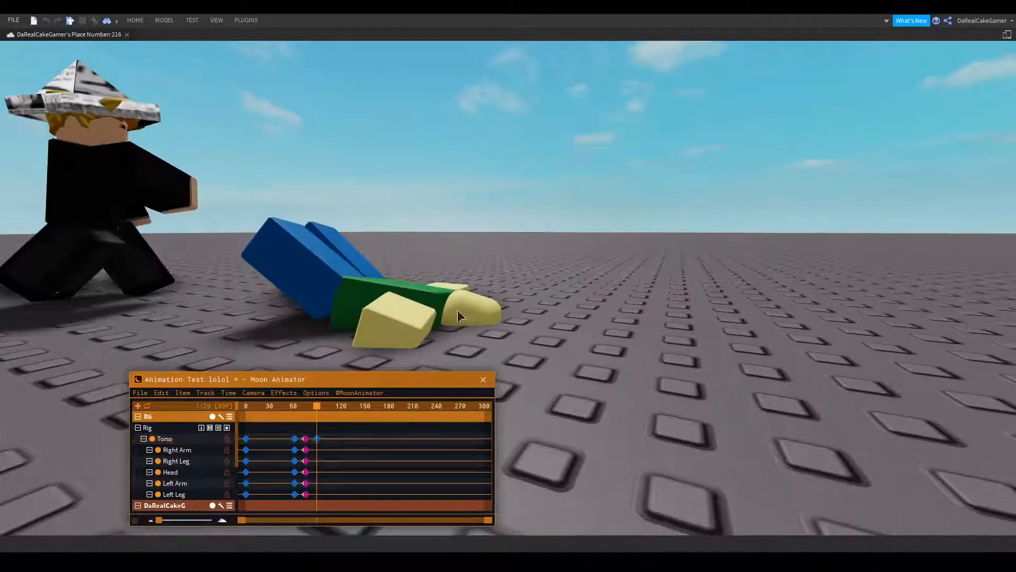
- Rotate the second character's head at frame 89 to suit the face-down torso
click(458, 309)
drag(500, 228, 472, 233)
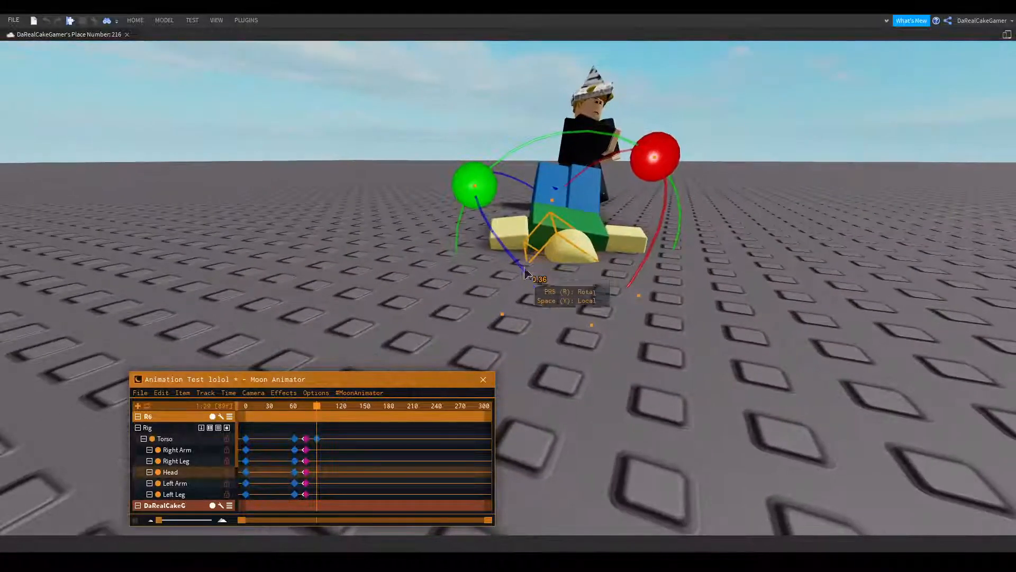
drag(598, 331, 491, 249)
right_drag(577, 227, 521, 265)
click(552, 271)
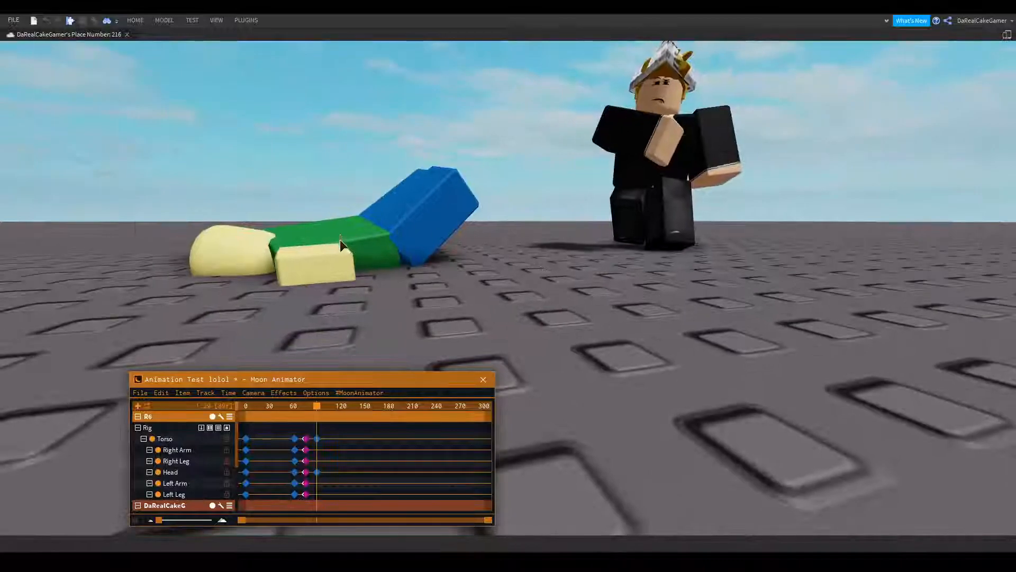
- Nudge the second character's torso vertically at frame 89 so it rests on the ground
click(339, 237)
right_drag(340, 237, 312, 217)
drag(361, 149, 358, 125)
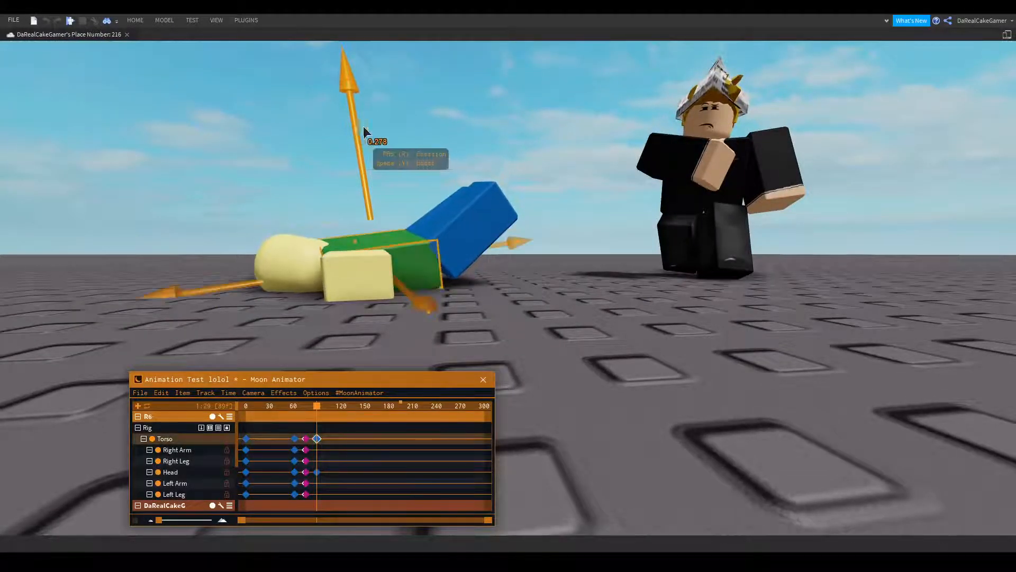
- Rotate the second character's left arm at frame 89 so it lies along the ground
key(r)
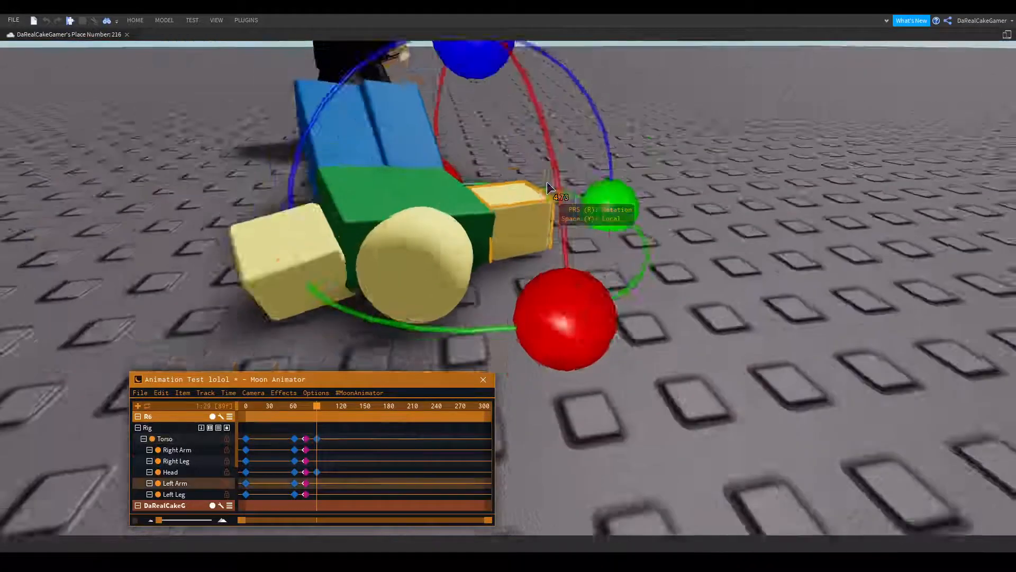
drag(541, 180, 548, 188)
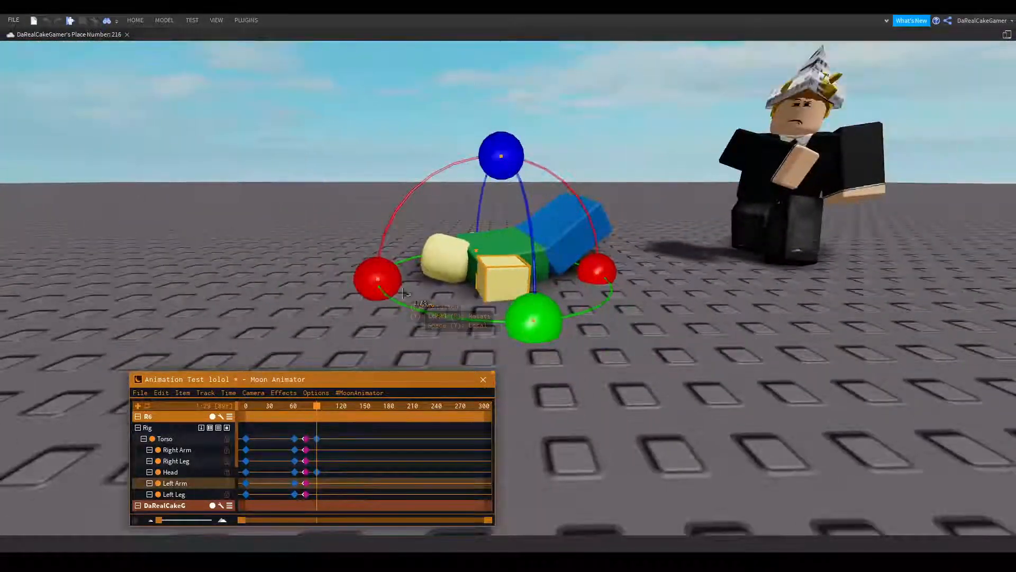
drag(376, 279, 498, 345)
- Rotate the second character's right arm about 72 degrees at frame 89 so it lies flat beside the torso
click(510, 283)
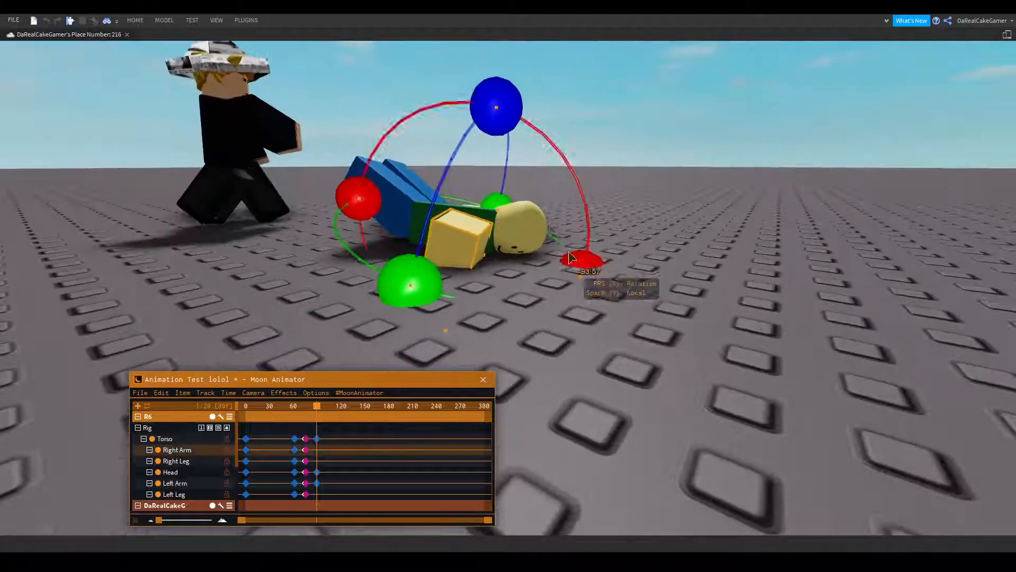
drag(582, 255, 457, 160)
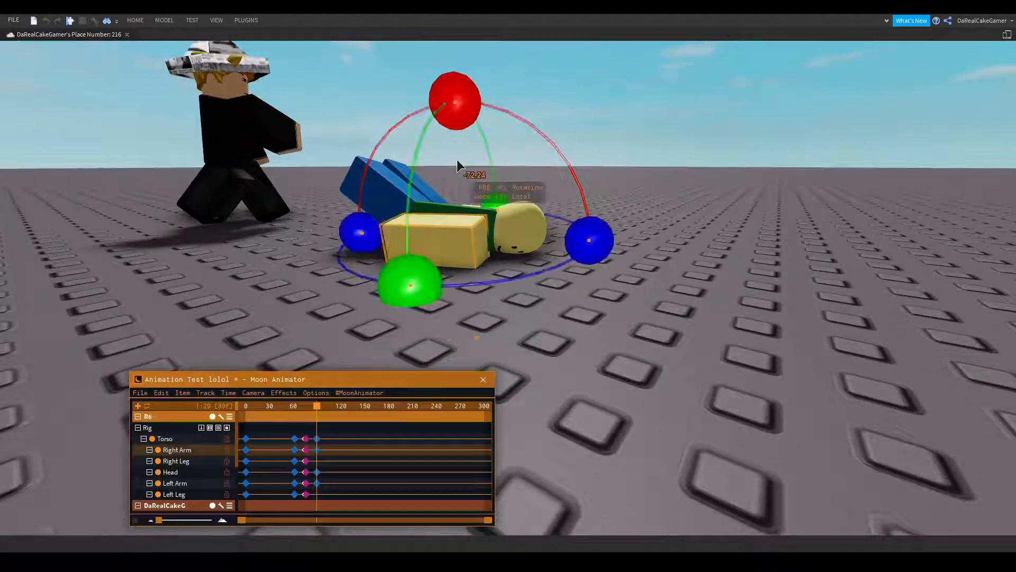
click(576, 166)
- Turn the second character's head slightly, by about 4 degrees, at frame 89
click(523, 230)
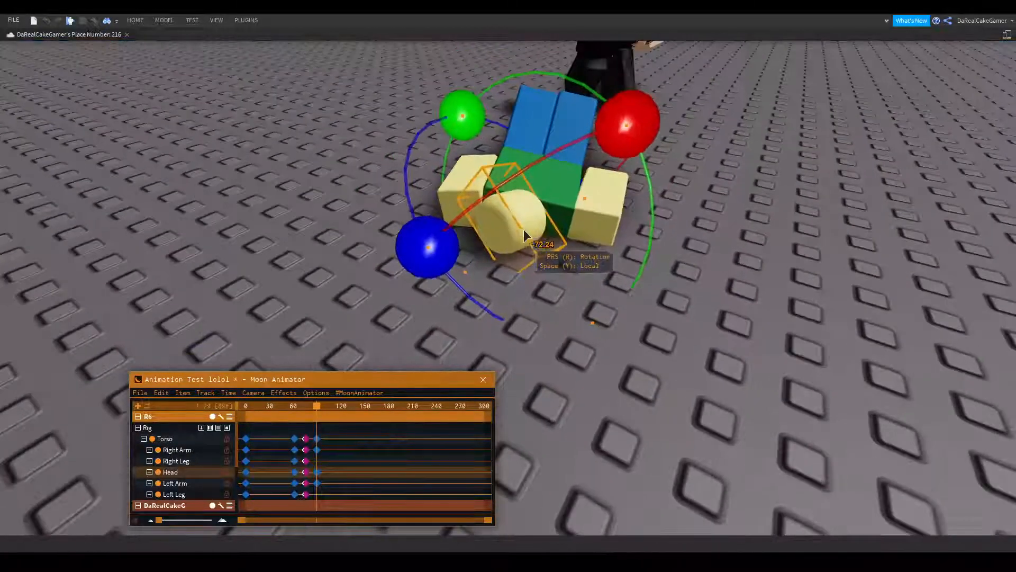
drag(426, 245, 458, 302)
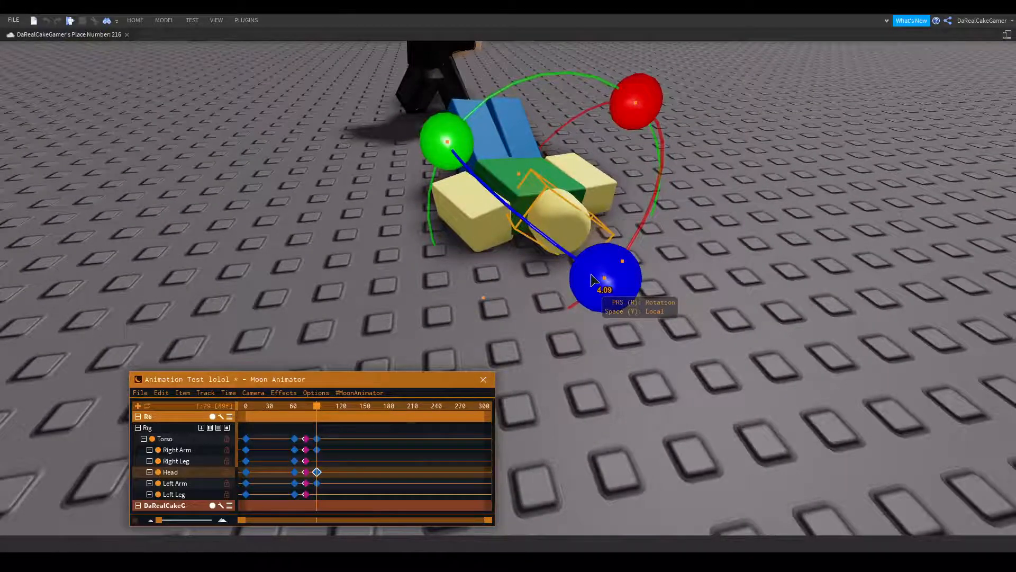
right_drag(591, 281, 529, 186)
click(532, 183)
- Rotate the second character's right leg down about 44 degrees at frame 89 and correct it by about 4 degrees
click(411, 269)
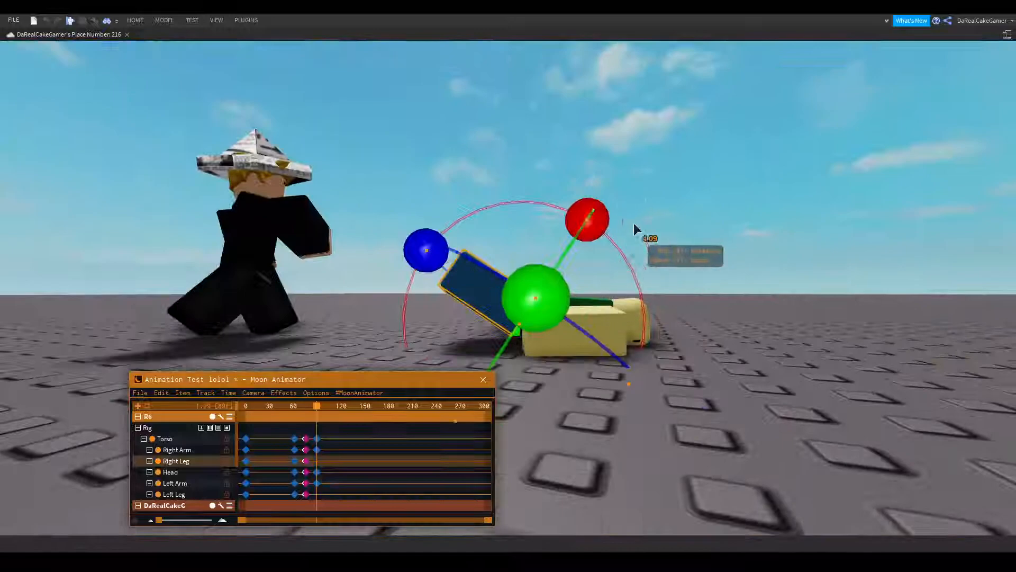
drag(588, 218, 515, 204)
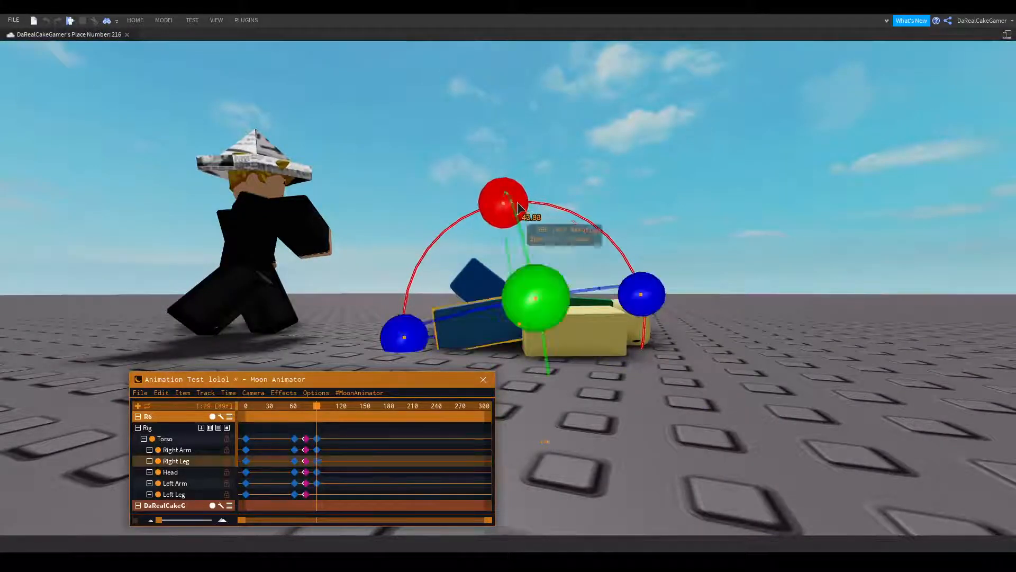
click(538, 208)
scroll(538, 208, up, 5)
right_drag(538, 208, 539, 212)
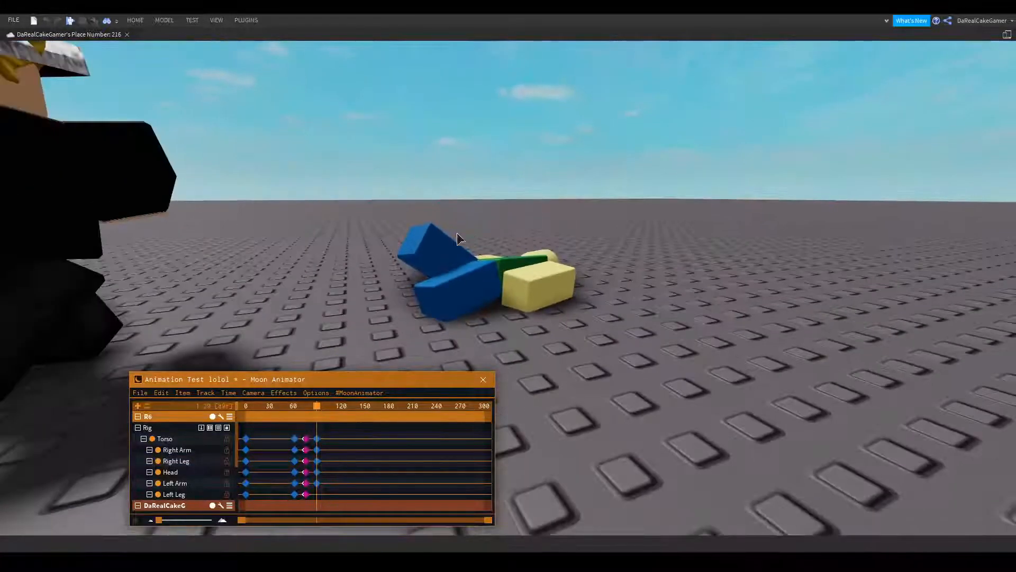
click(463, 233)
scroll(490, 174, up, 5)
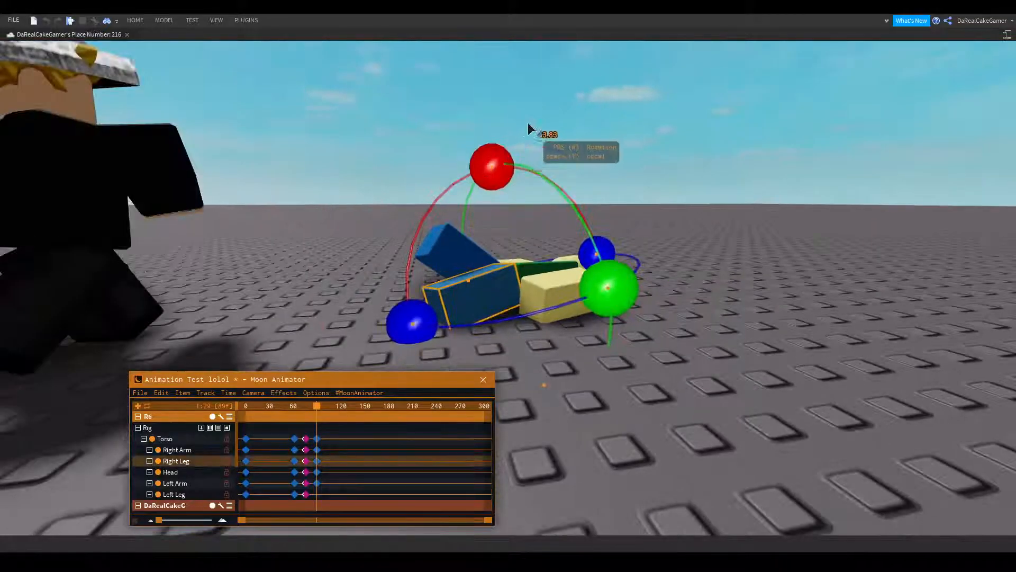
drag(490, 166, 499, 166)
- Rotate the second character's left leg down about 39 degrees at frame 89 so it lies flat on the ground
click(558, 161)
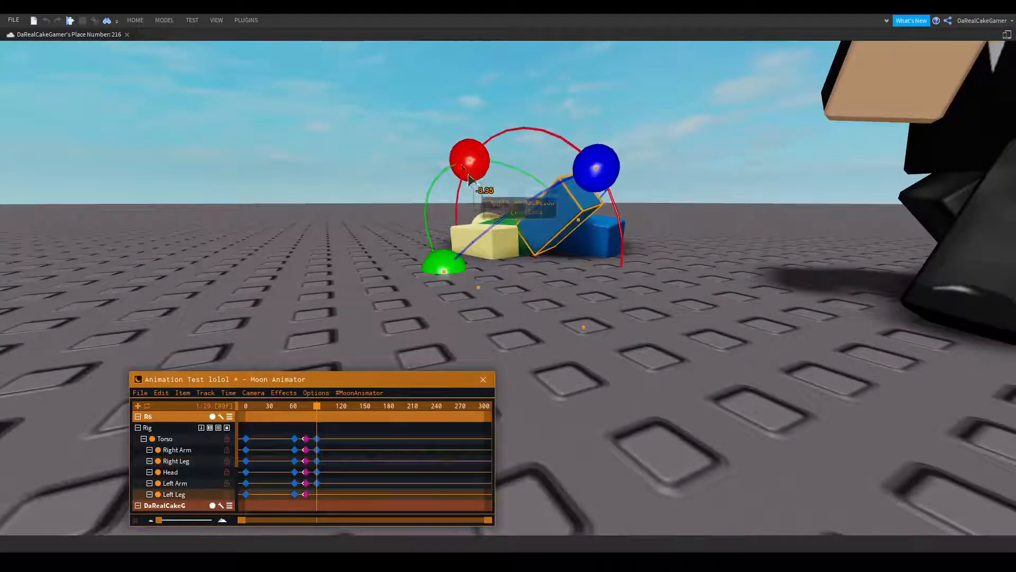
drag(468, 159, 520, 148)
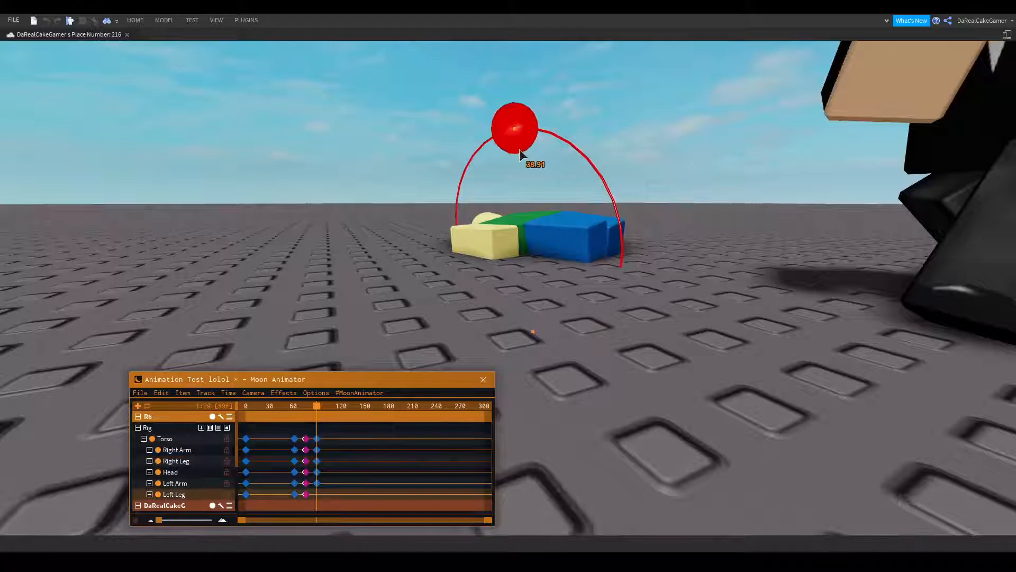
- Deselect the leg and play the animation from just before the push to review the second character's fall
click(588, 117)
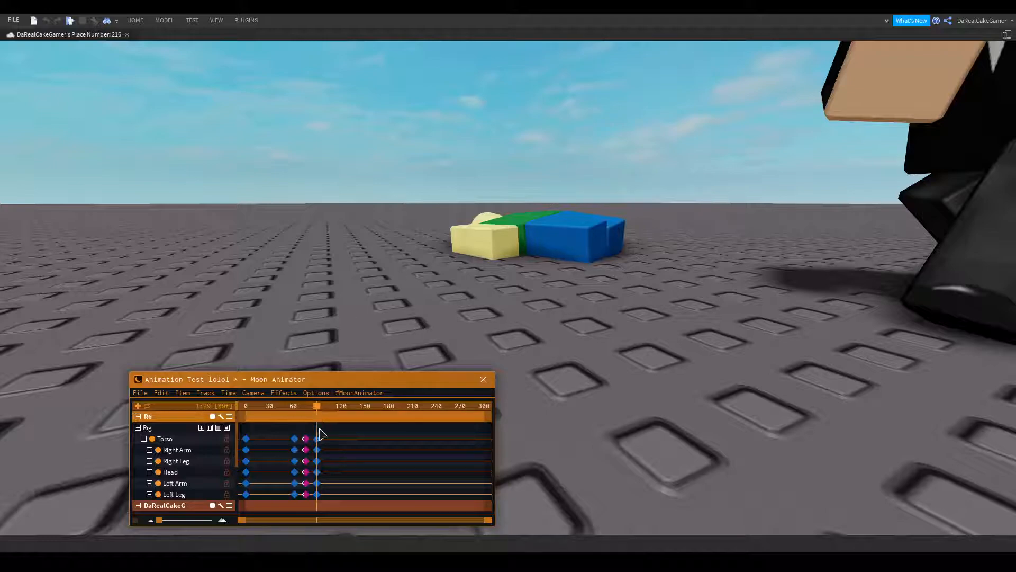
click(311, 406)
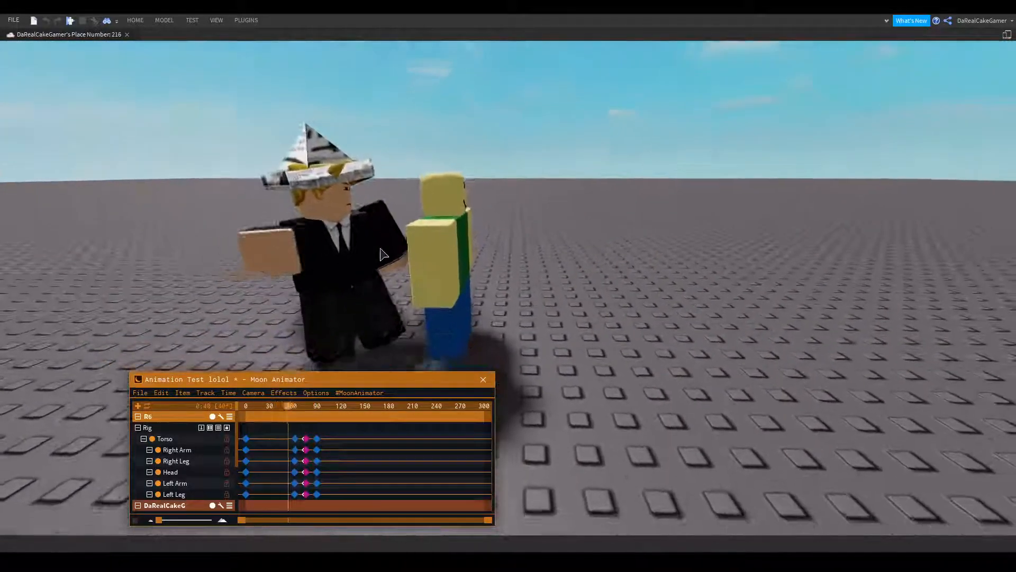
click(317, 439)
drag(314, 446, 306, 507)
double_click(305, 494)
click(247, 424)
click(299, 524)
key(space)
click(136, 259)
key(space)
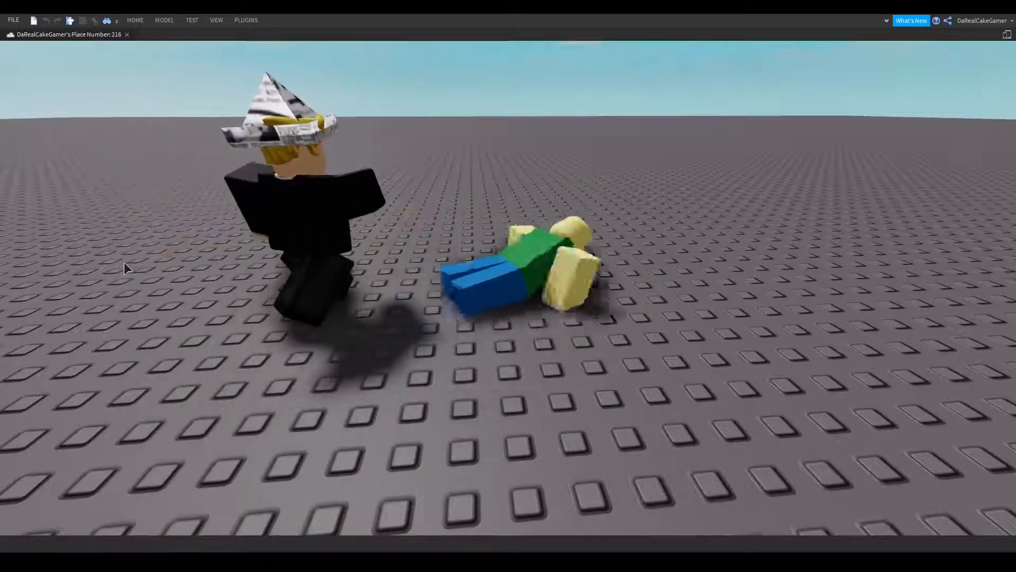
- Move the second character's final lying-pose keyframes on all body parts to frame 104 and play the slowed fall
drag(325, 444, 310, 502)
drag(318, 438, 289, 409)
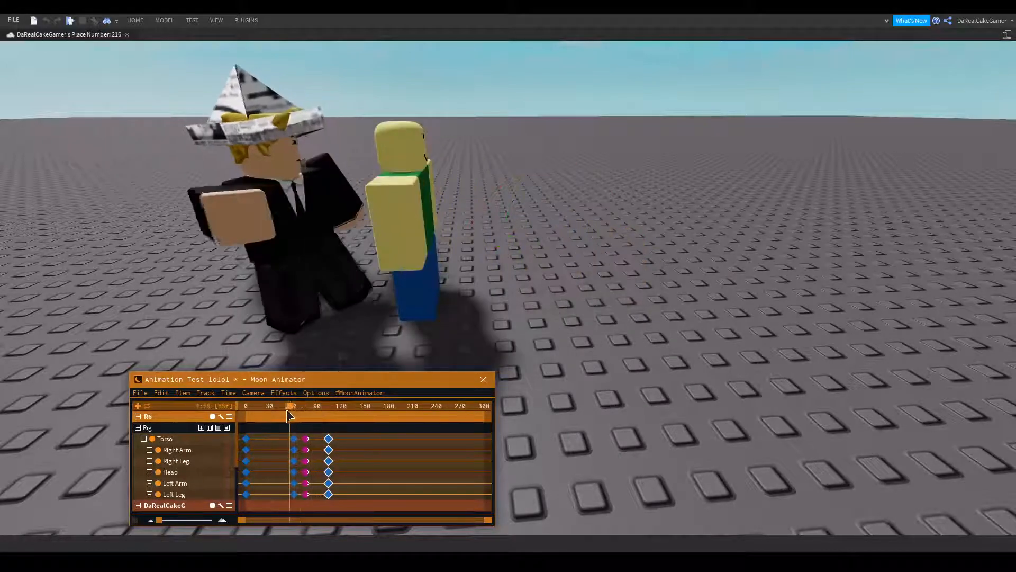
click(498, 318)
key(space)
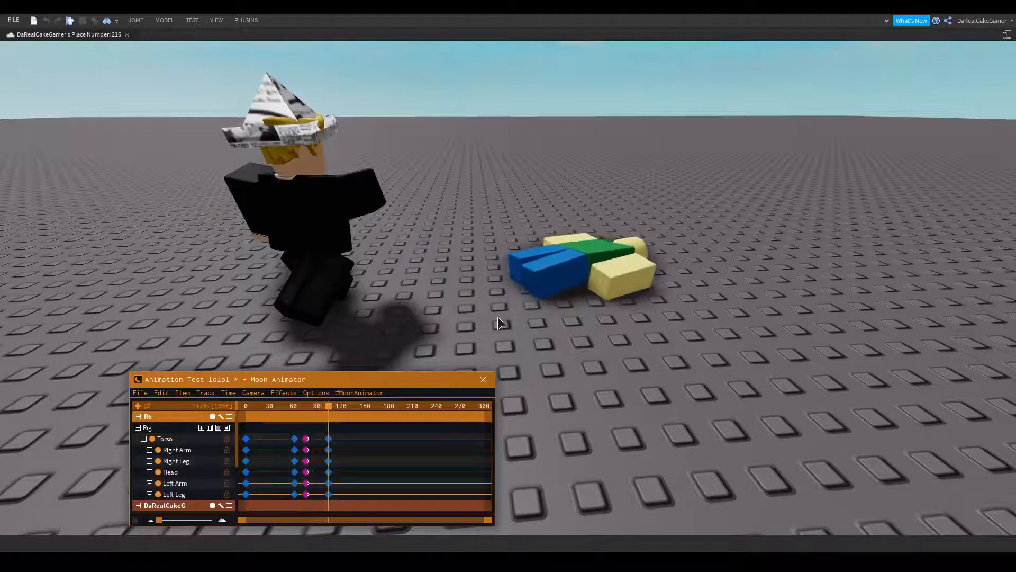
- Replay the push and fall from just before contact, including once with the animation window hidden
drag(326, 404, 292, 409)
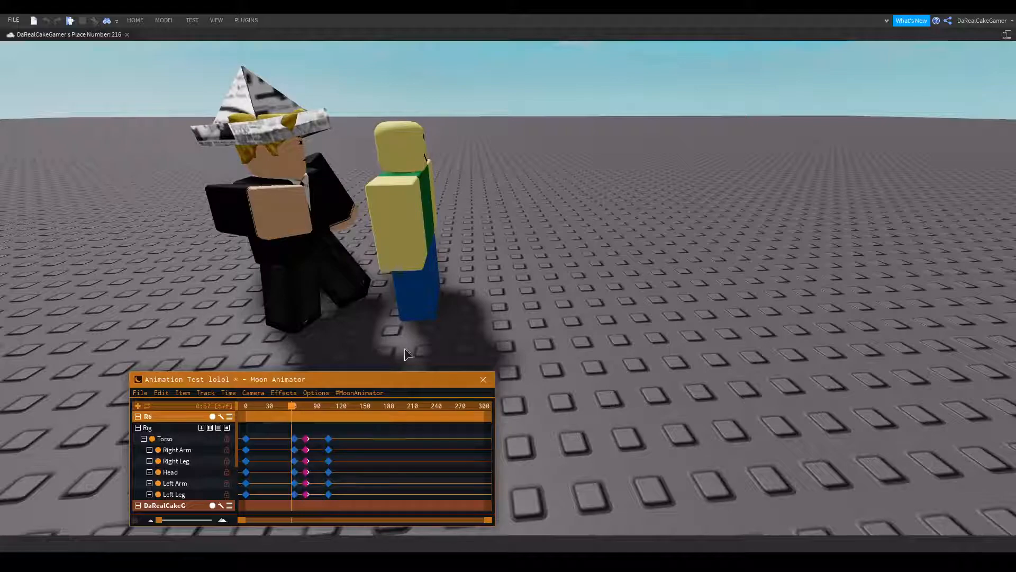
key(space)
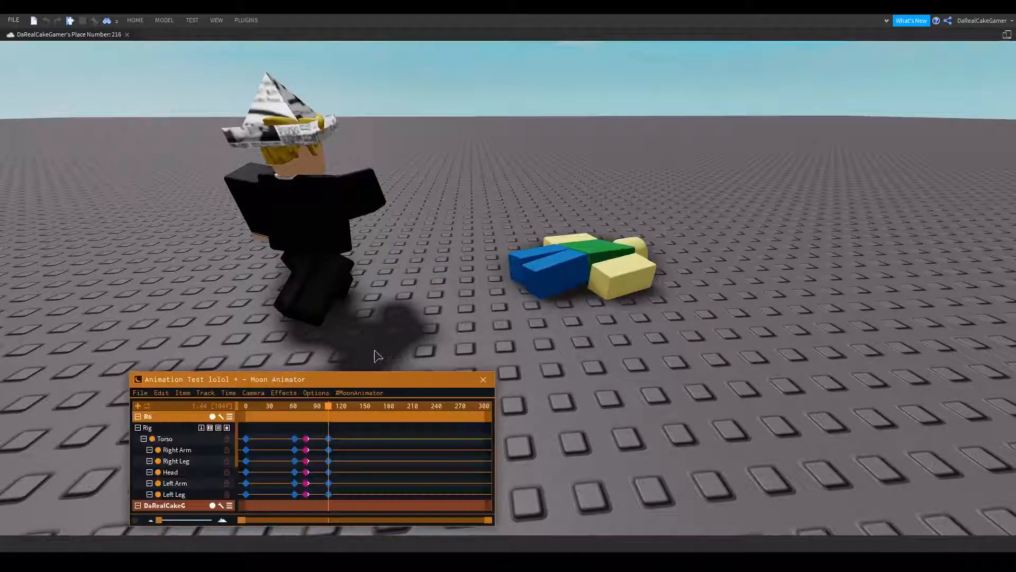
click(290, 406)
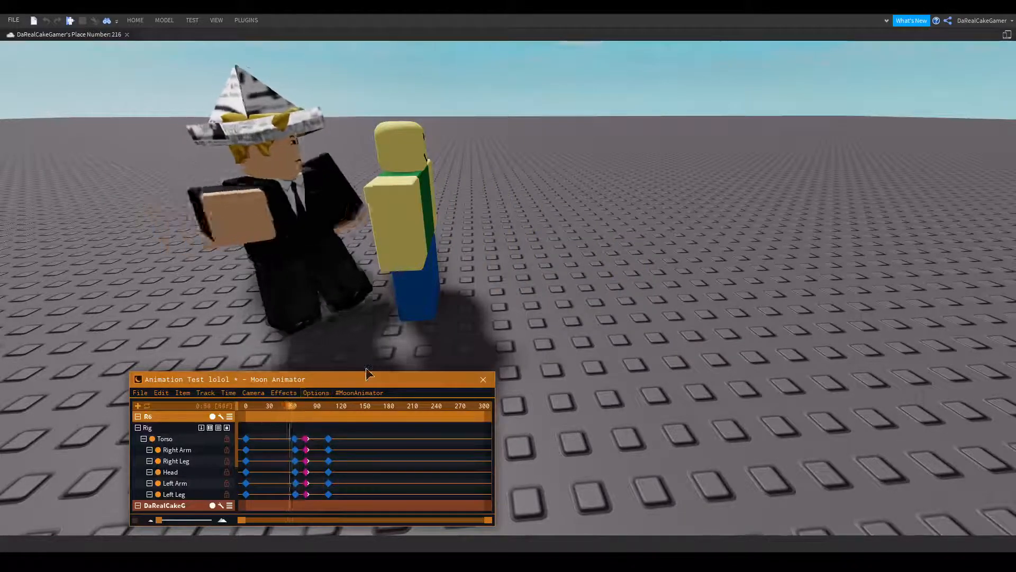
key(h)
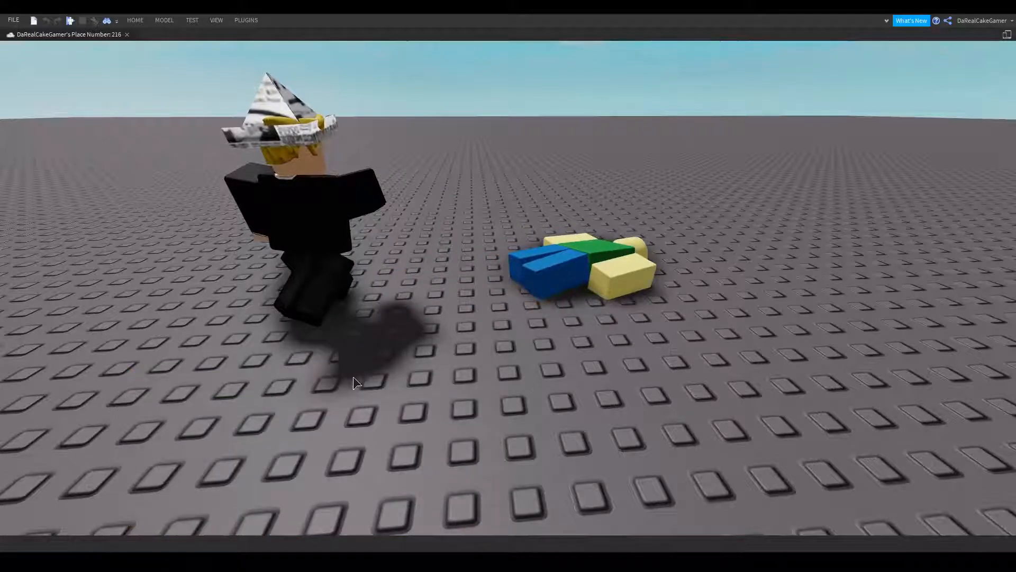
key(h)
- Return the playhead to frame 0 and look over the keyframe tracks of both characters
scroll(176, 471, down, 4)
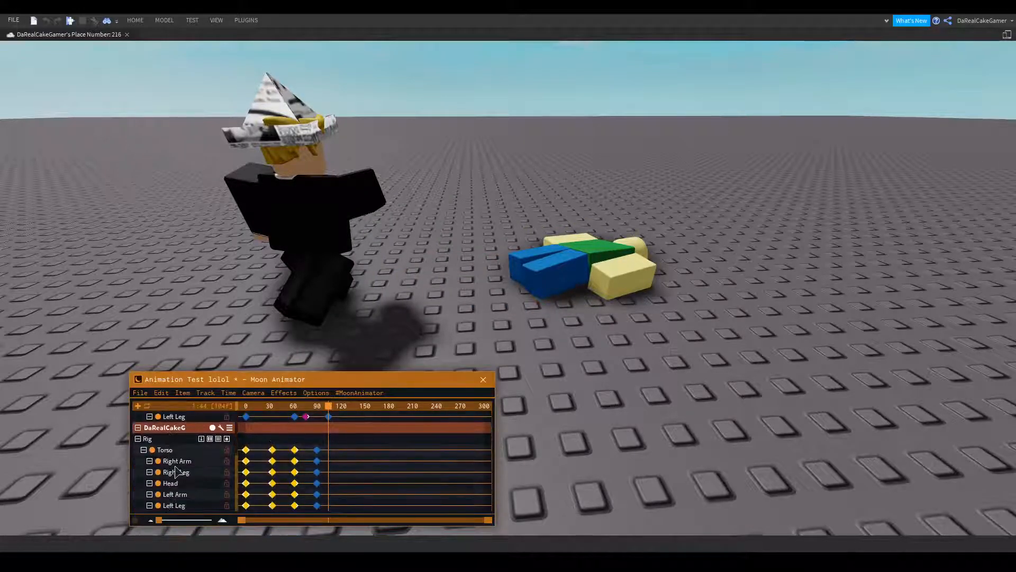
drag(328, 405, 246, 413)
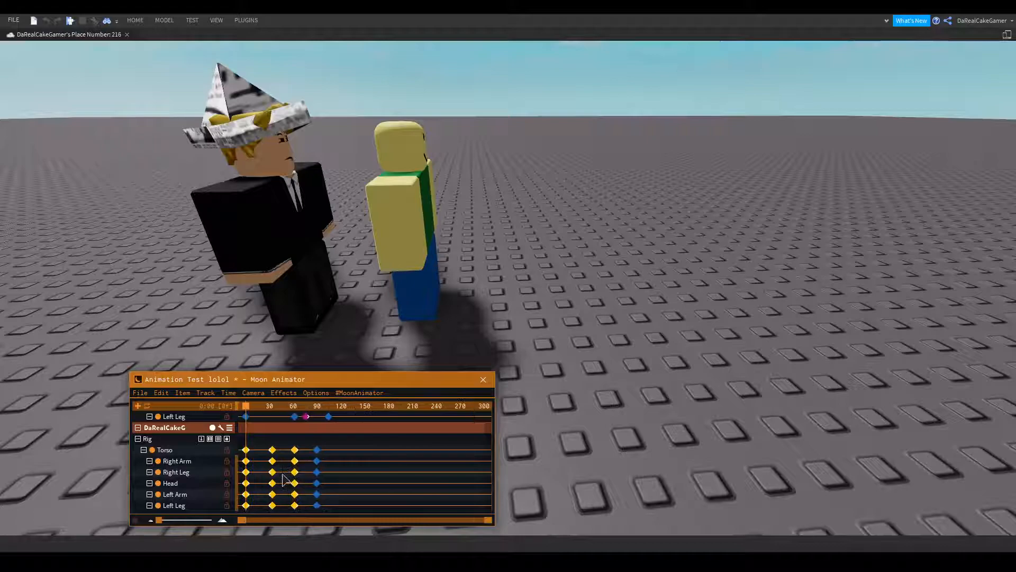
scroll(281, 492, up, 7)
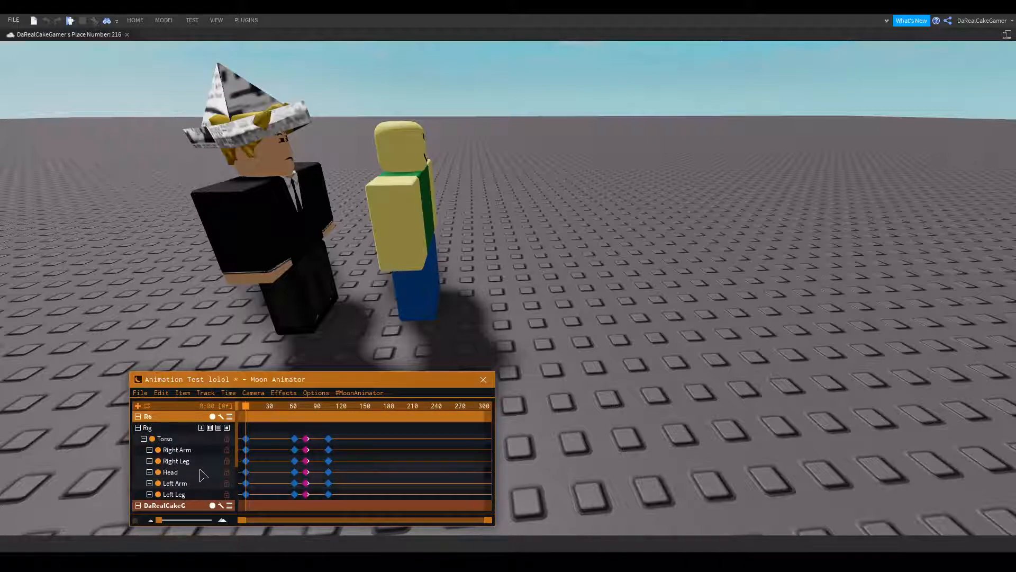
scroll(193, 473, down, 7)
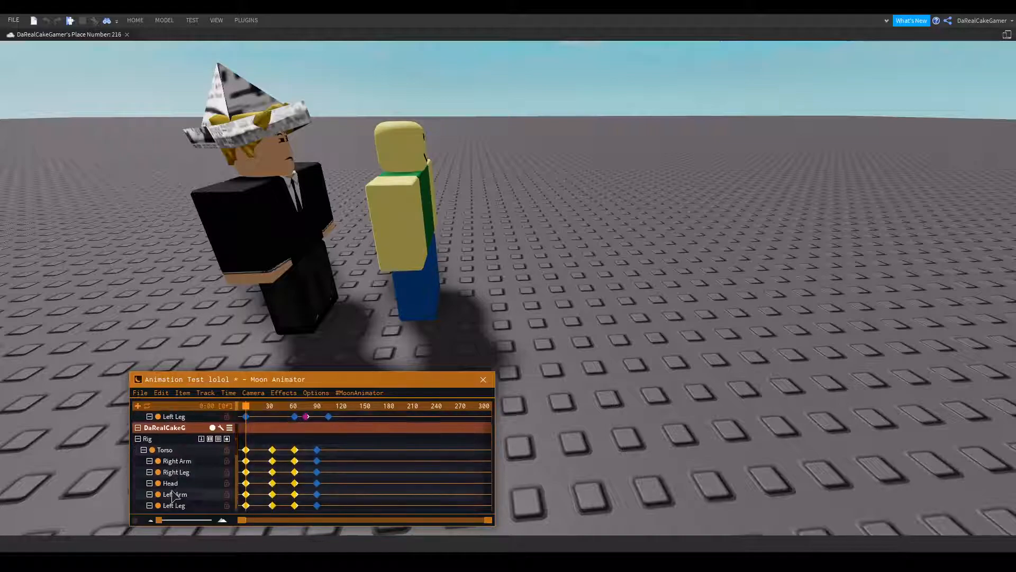